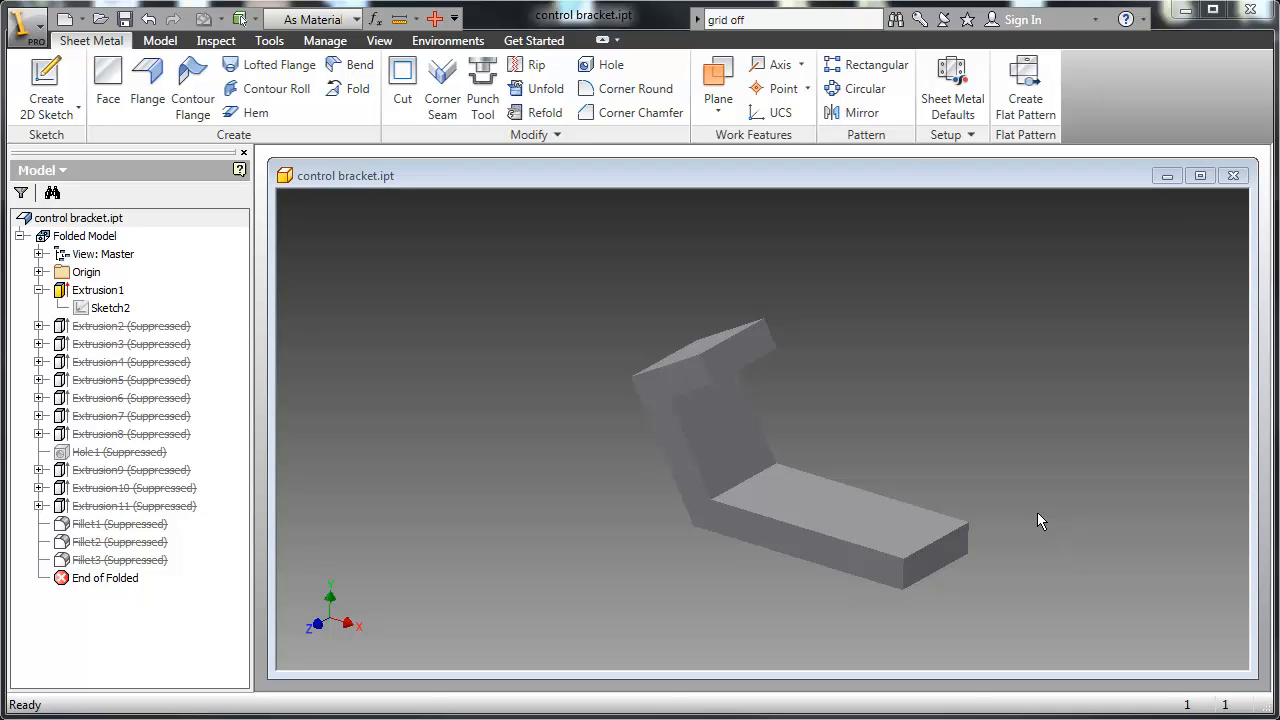
click(25, 24)
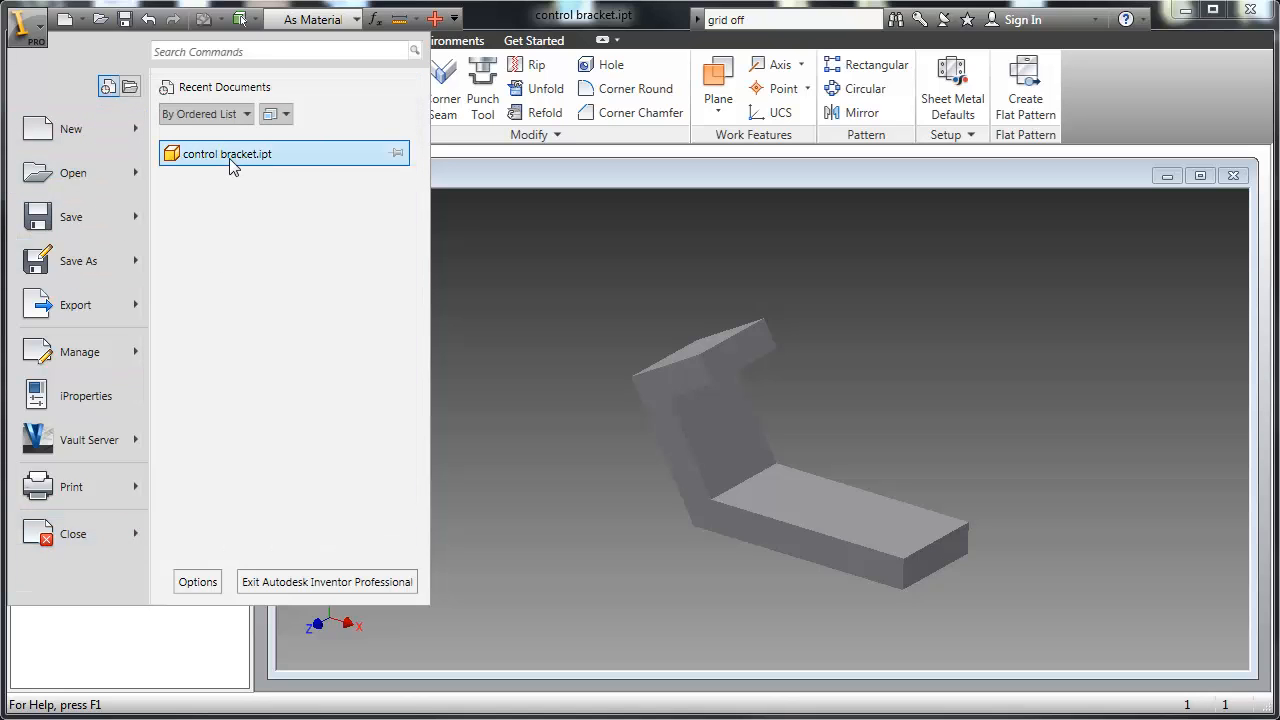
click(82, 7)
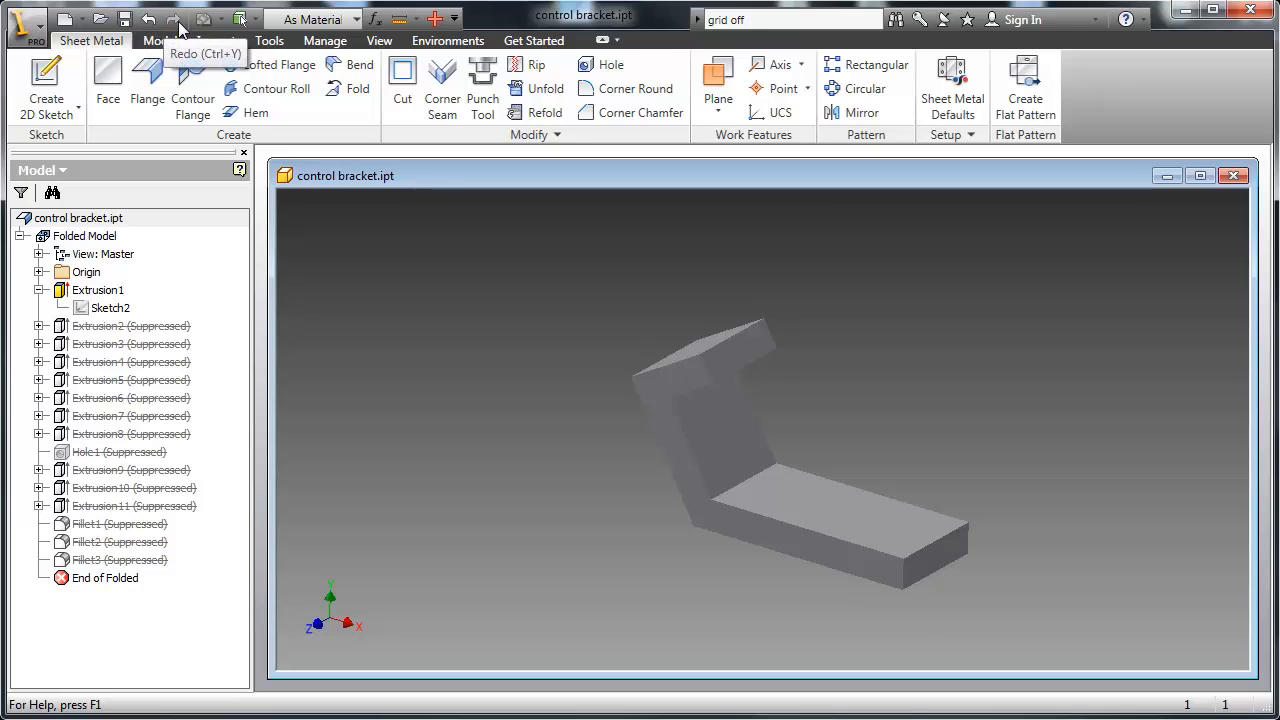
click(730, 20)
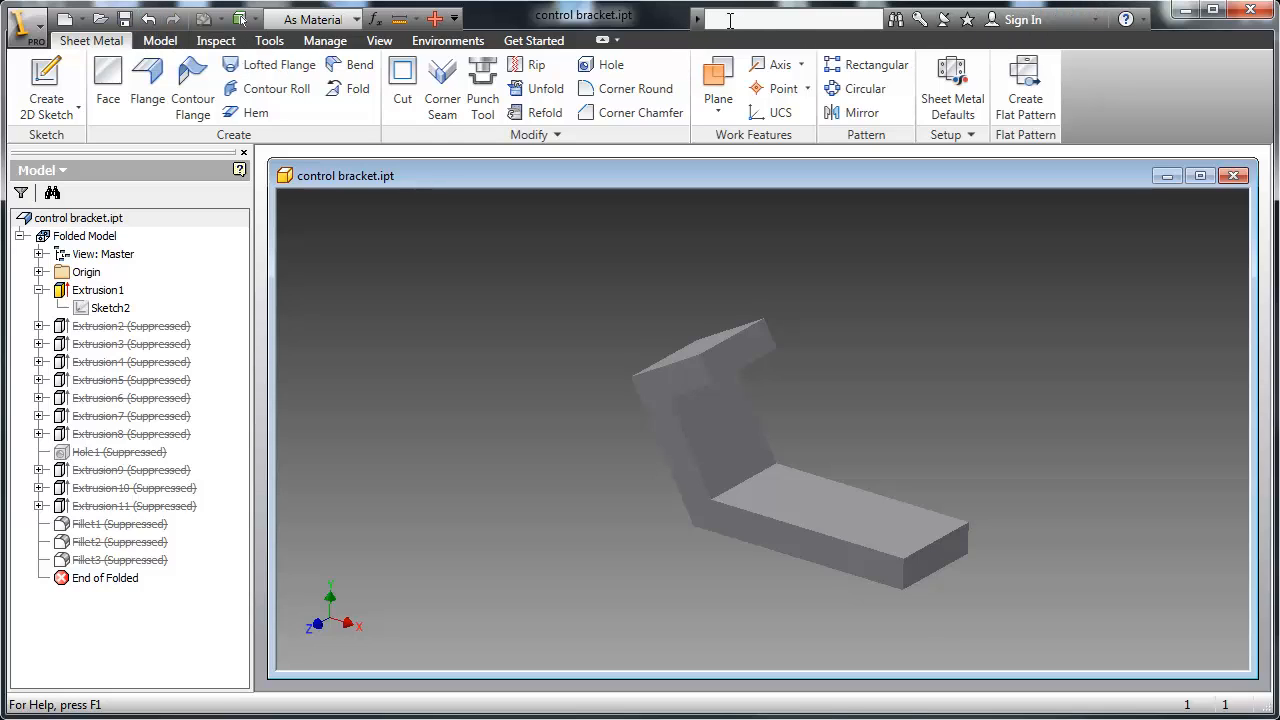
click(1126, 21)
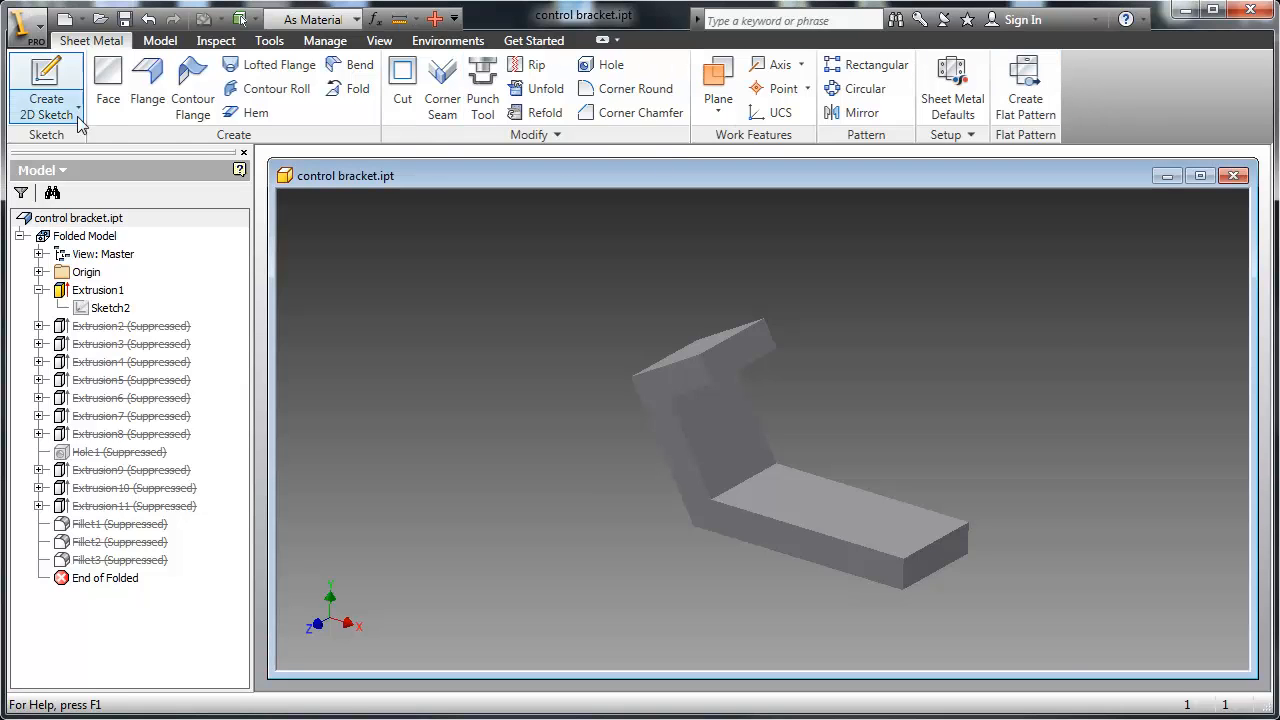
Look through the modelling, inspection, tools, management, view, environment and getting-started command sets, finishing on the part modelling commands.
click(161, 42)
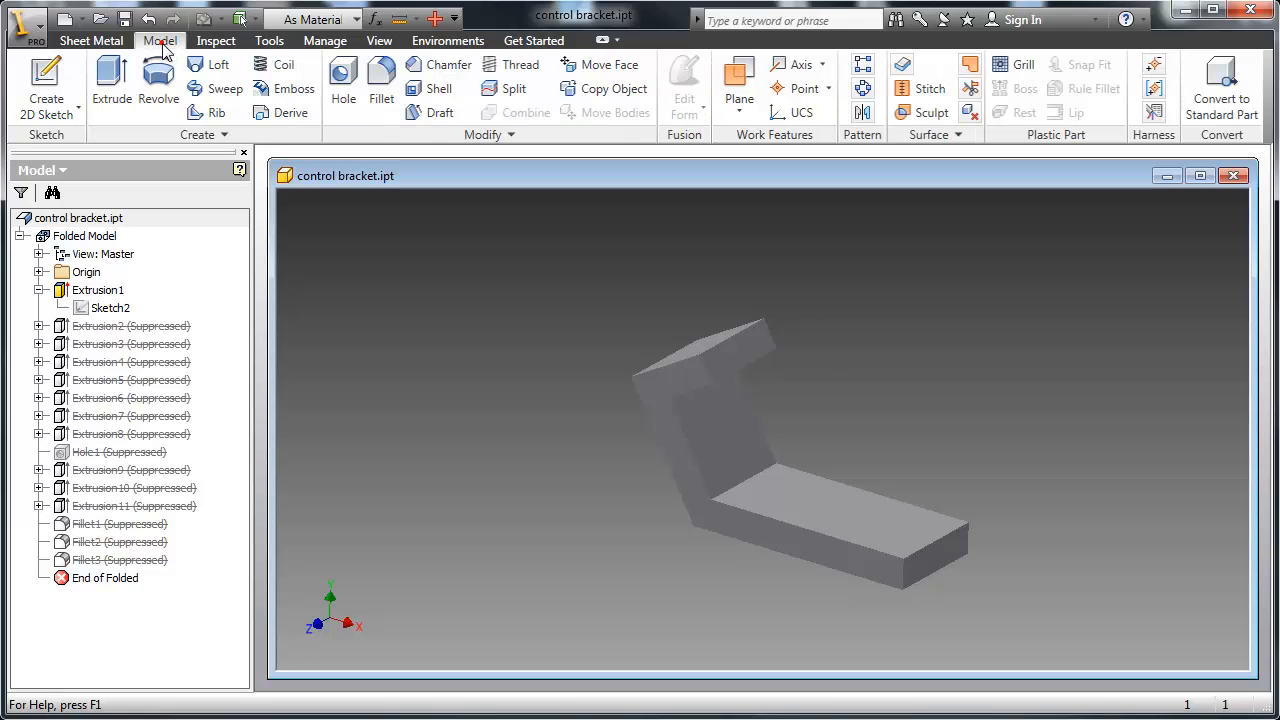
click(107, 43)
click(165, 43)
click(205, 44)
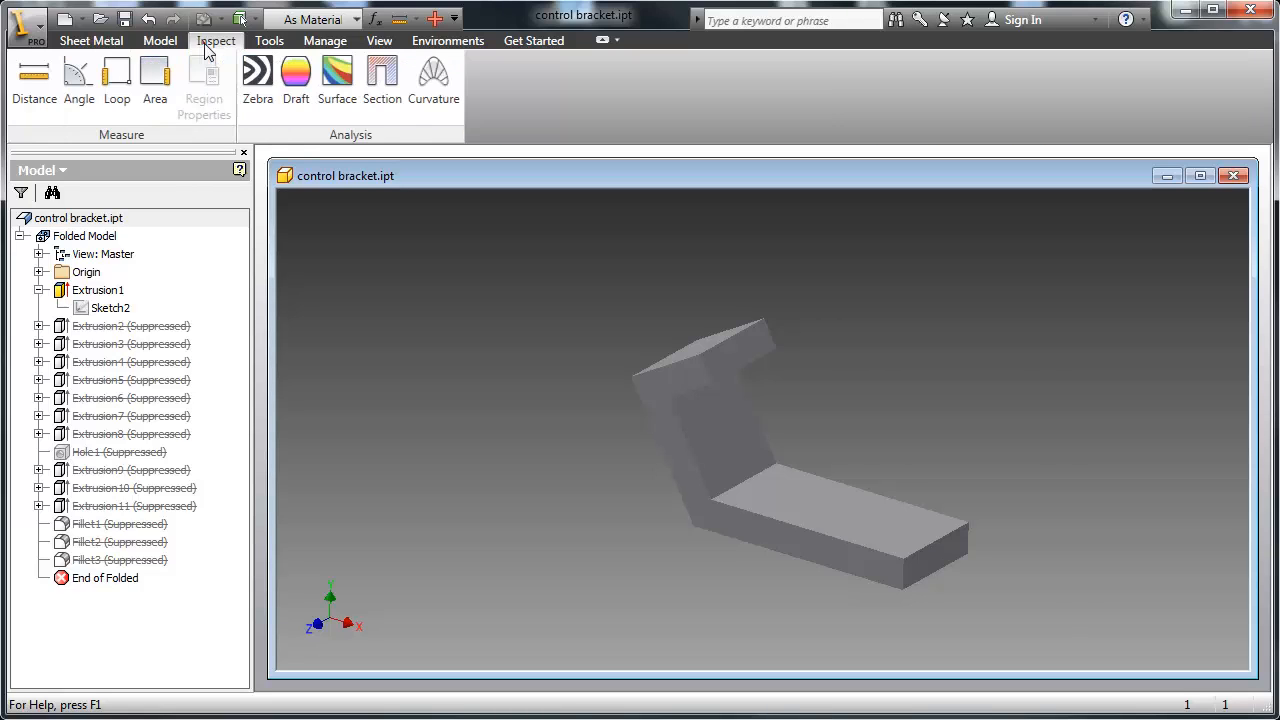
click(270, 41)
click(325, 41)
click(379, 41)
click(447, 41)
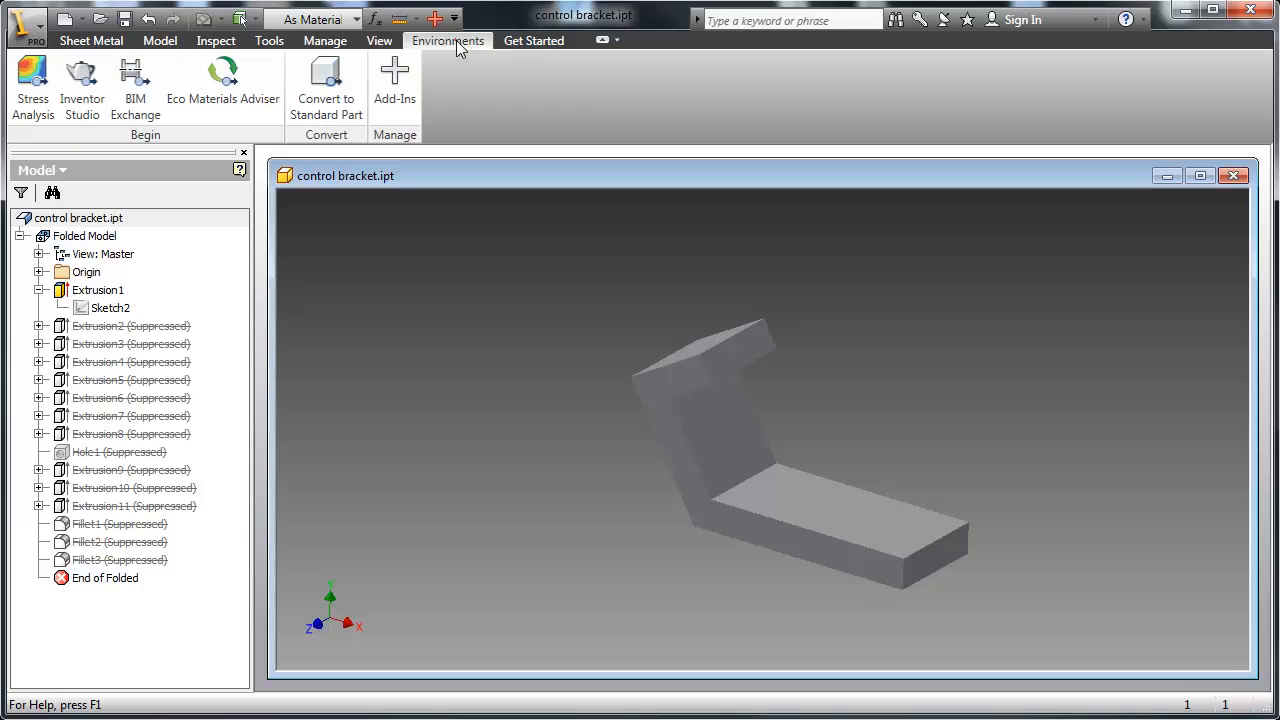
click(534, 41)
click(160, 41)
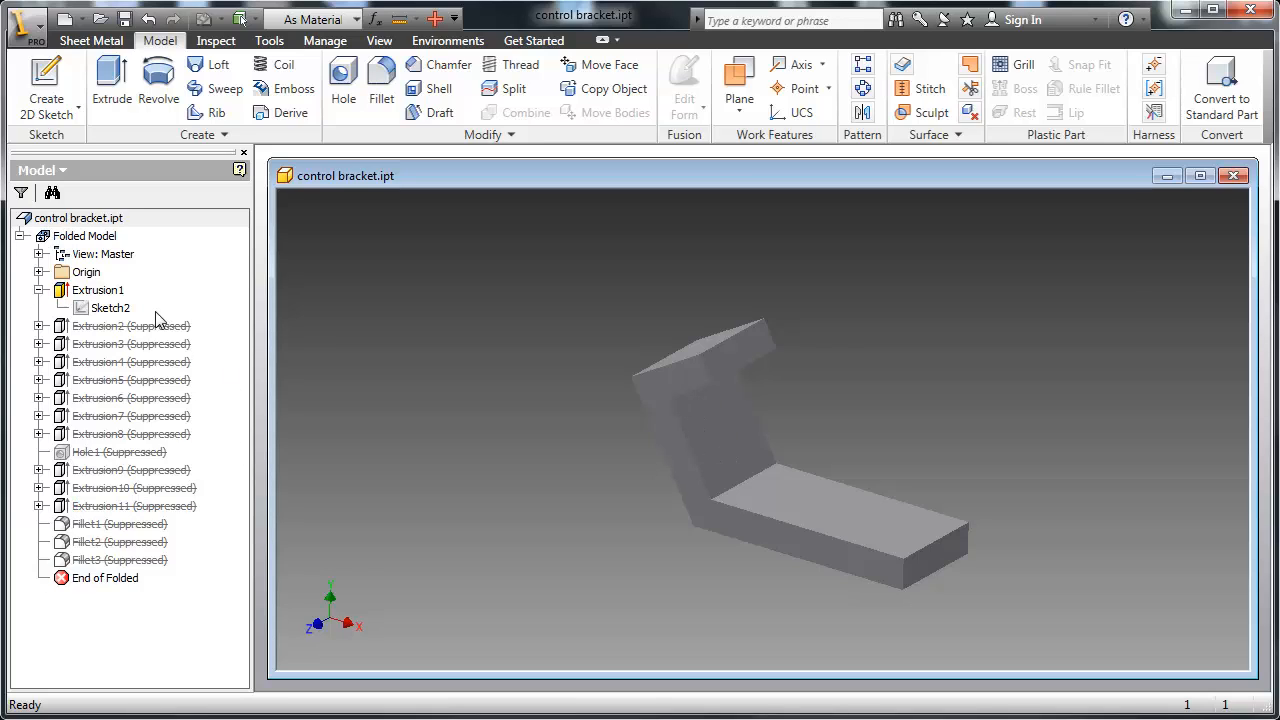
Look through the part's feature history and open Sketch2 of Extrusion1 for editing.
click(138, 364)
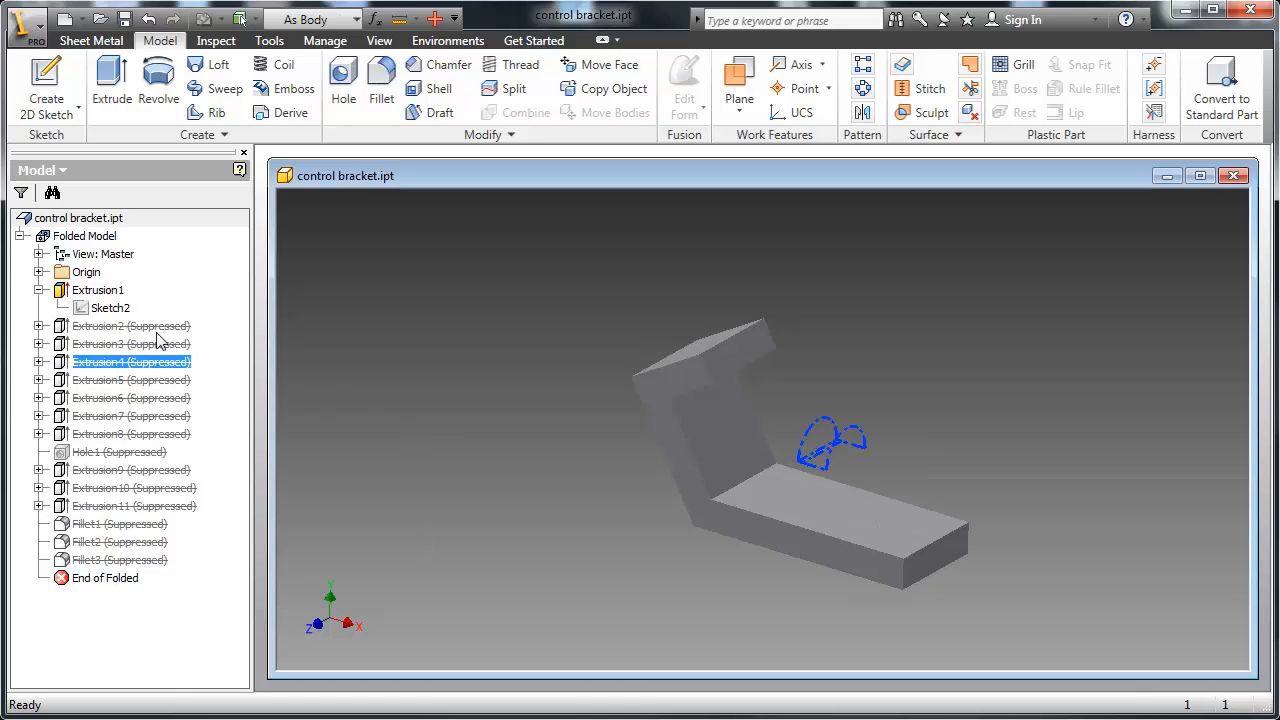
click(100, 291)
click(89, 272)
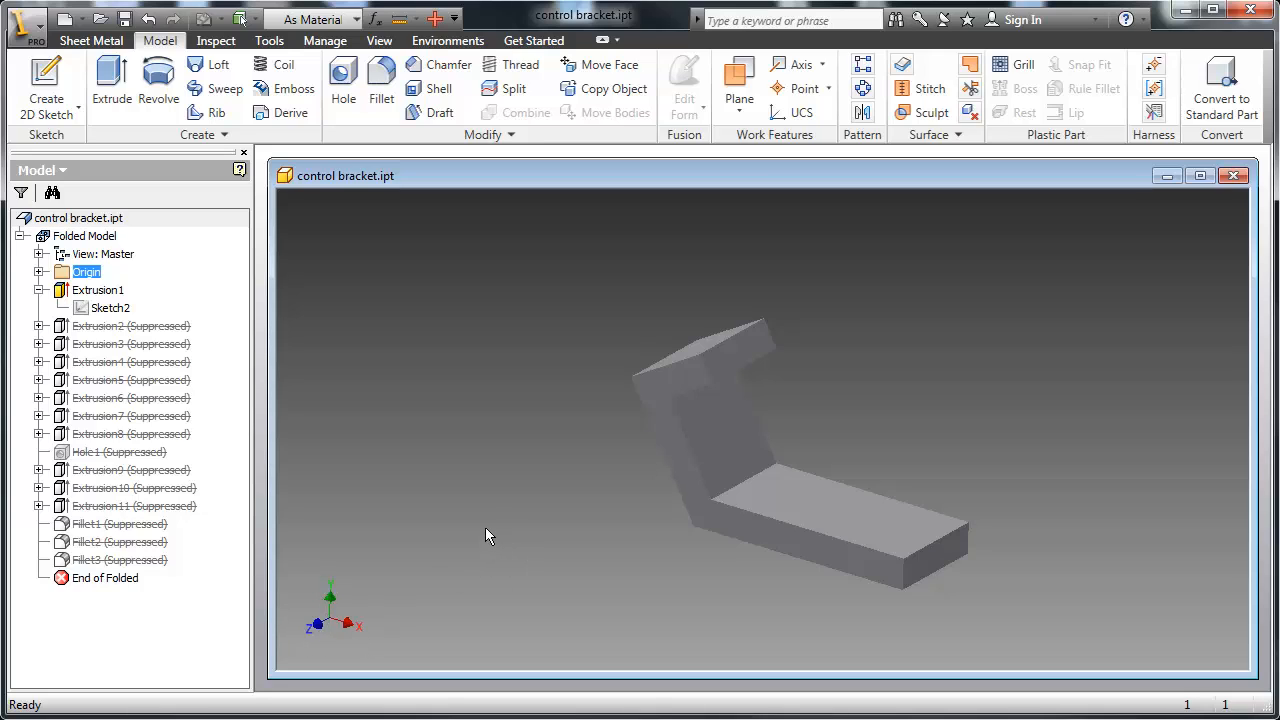
click(110, 308)
double_click(108, 309)
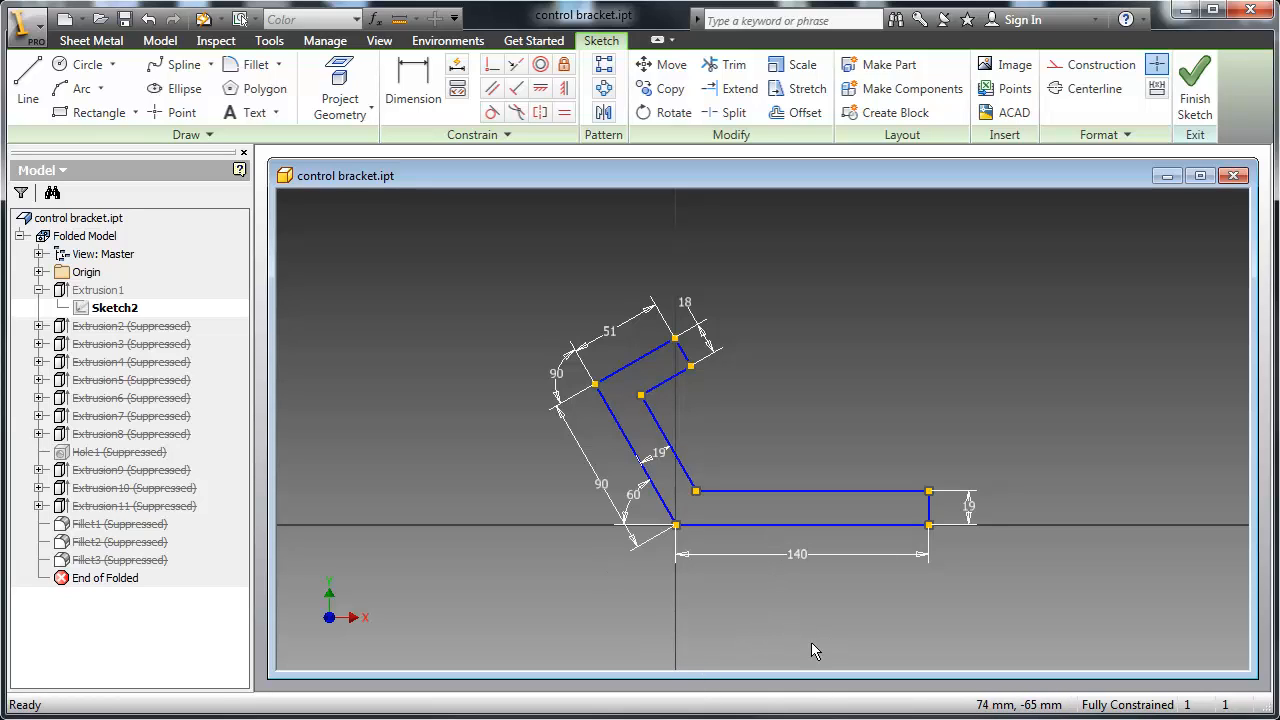
Try a length of 160 mm for the base profile's horizontal bottom edge and undo the change.
double_click(797, 554)
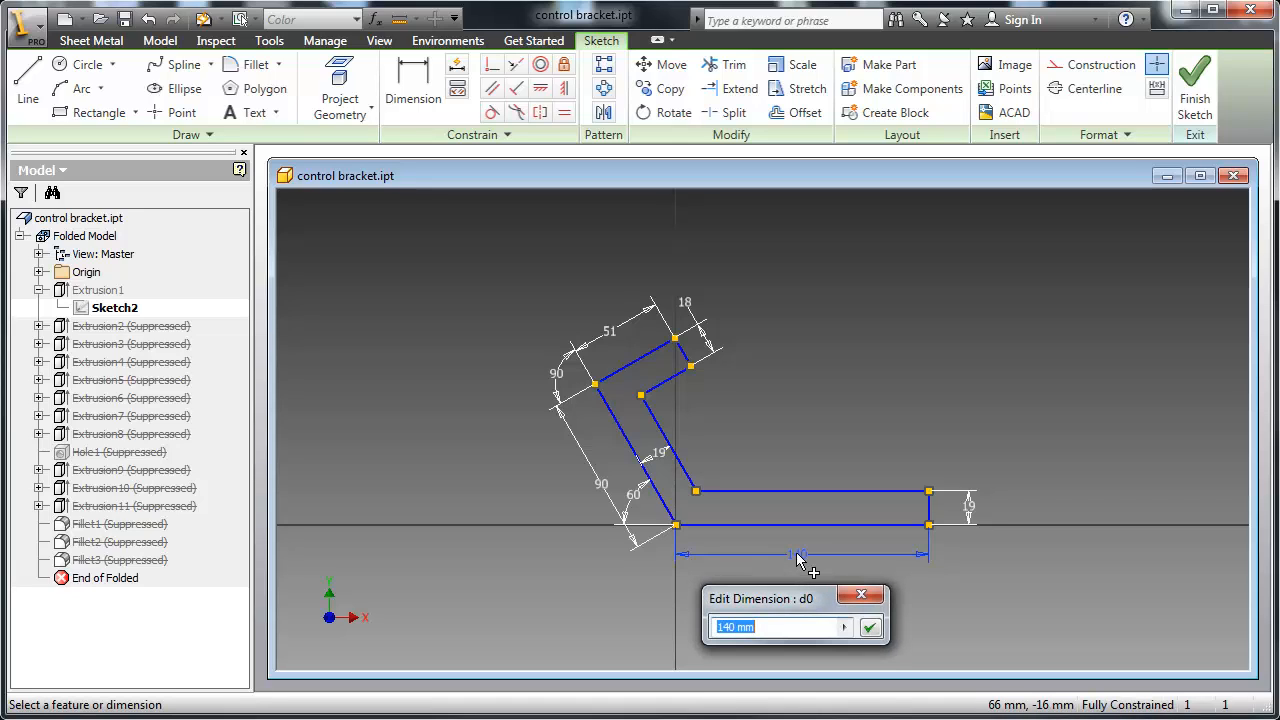
text(160)
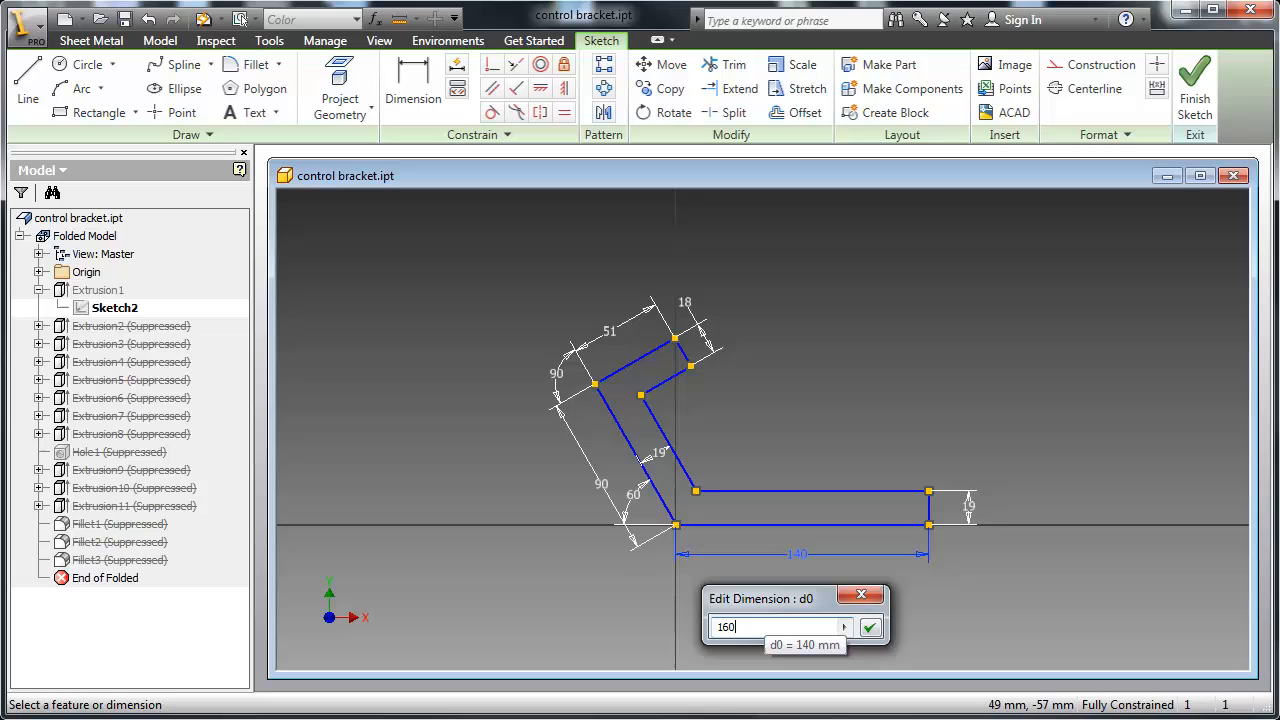
key(Return)
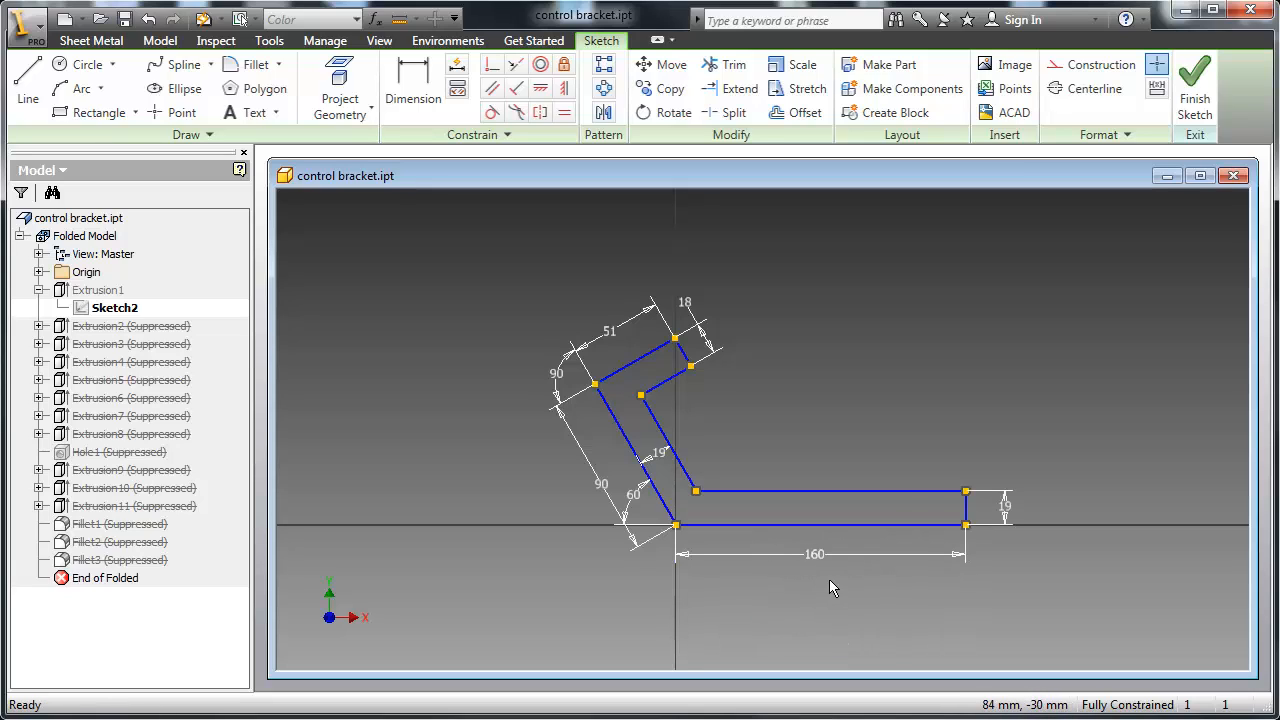
key(ctrl+z)
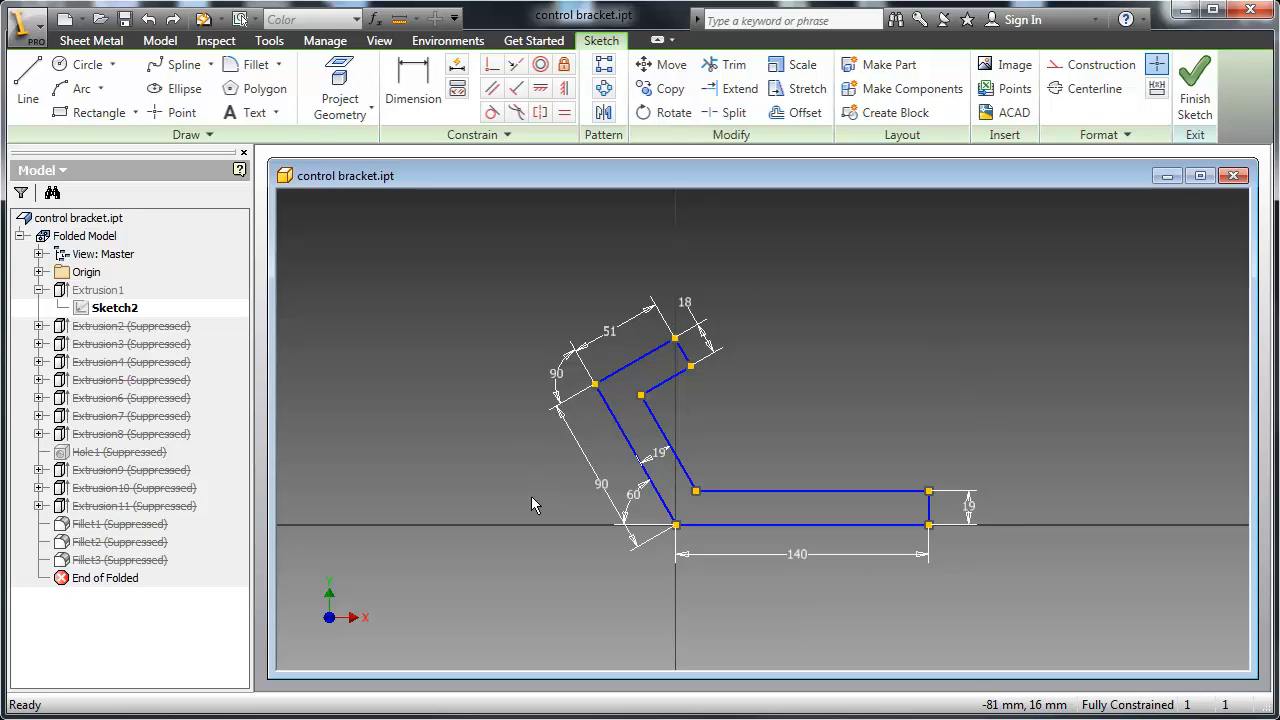
Finish the base profile sketch and highlight the XY origin plane to examine its position in the bracket.
click(1195, 88)
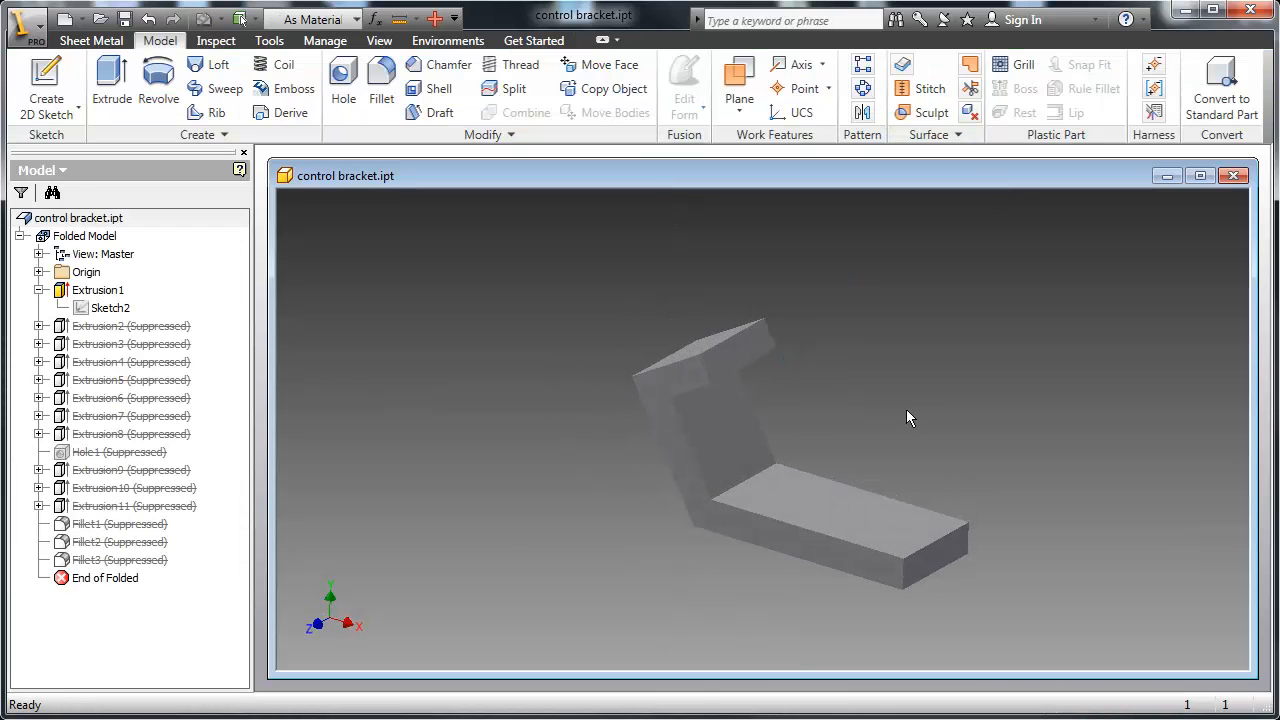
click(38, 272)
click(112, 325)
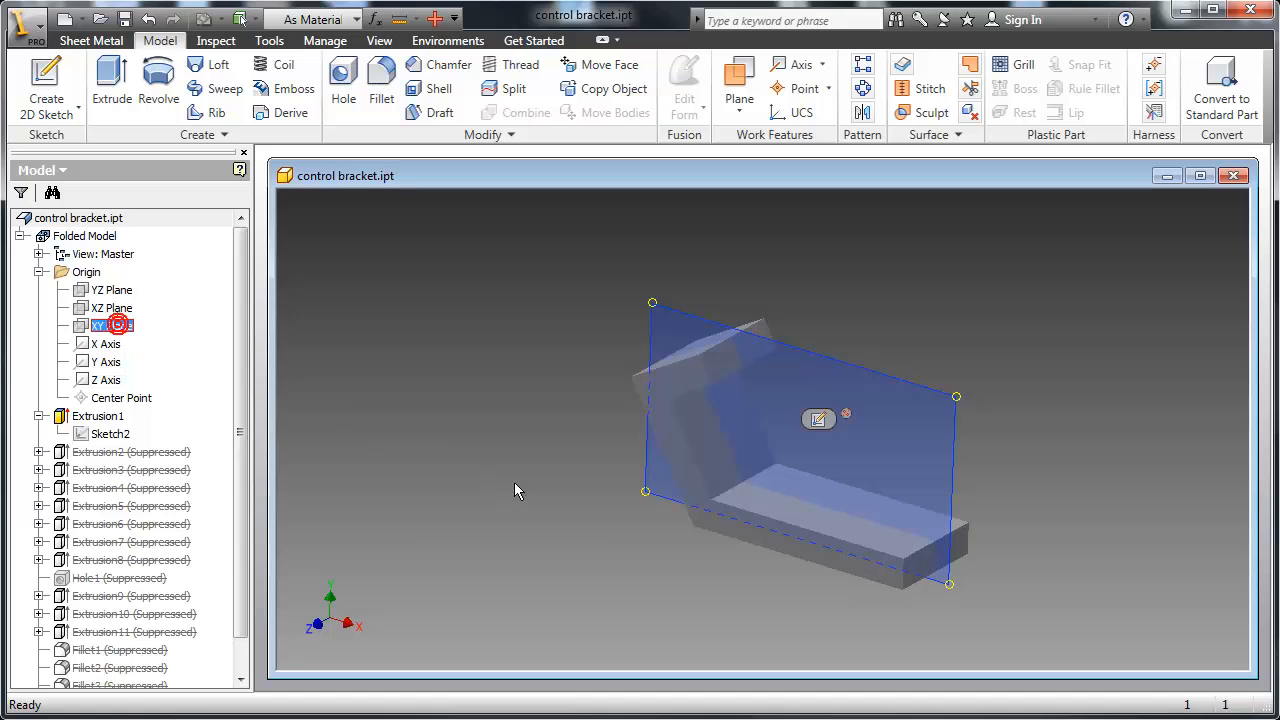
mouse_move(515, 486)
middle_down()
mouse_move(436, 495)
mouse_move(530, 500)
middle_up()
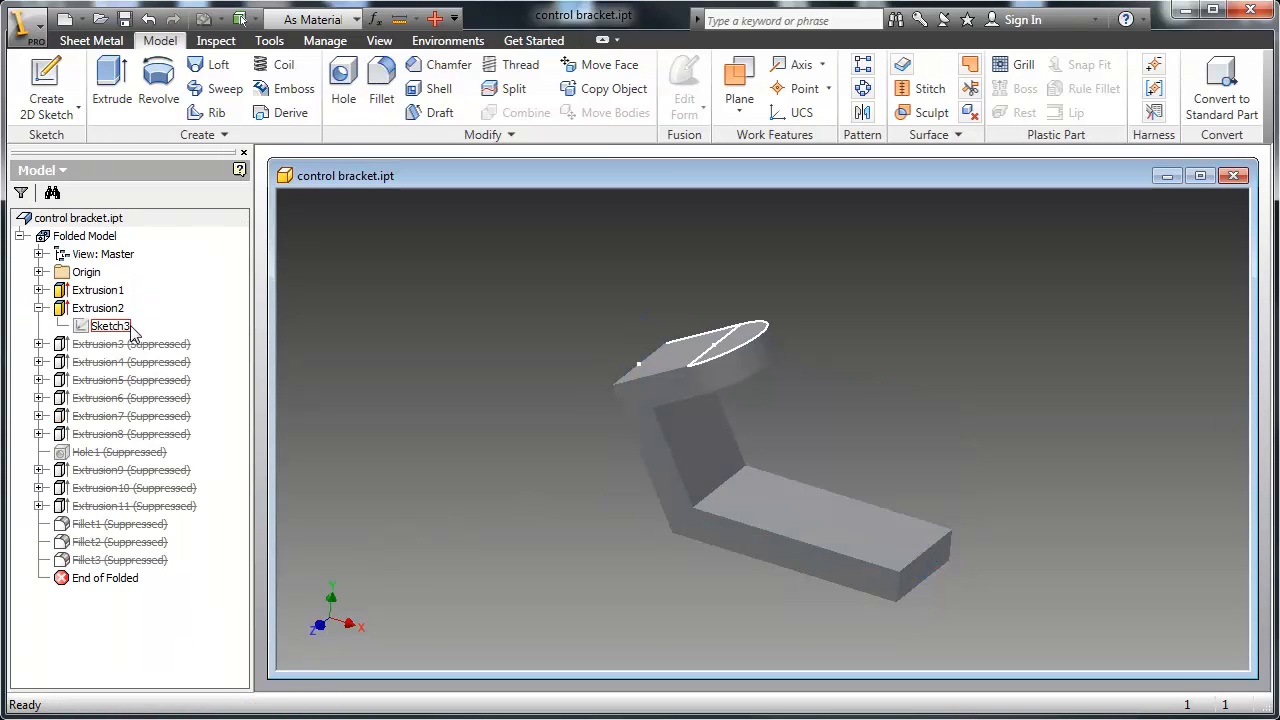
Examine the semicircular sketch of Extrusion2 from an angle, leave the sketch and open the extrusion's settings.
click(112, 326)
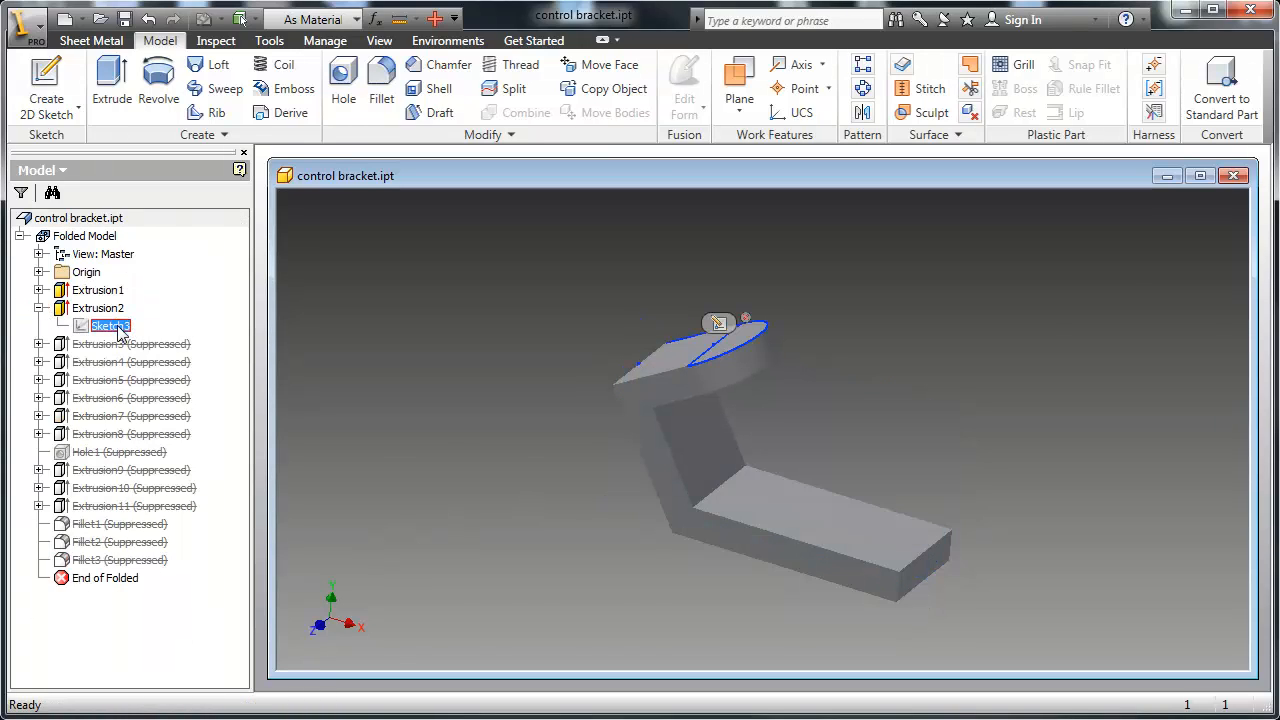
double_click(112, 326)
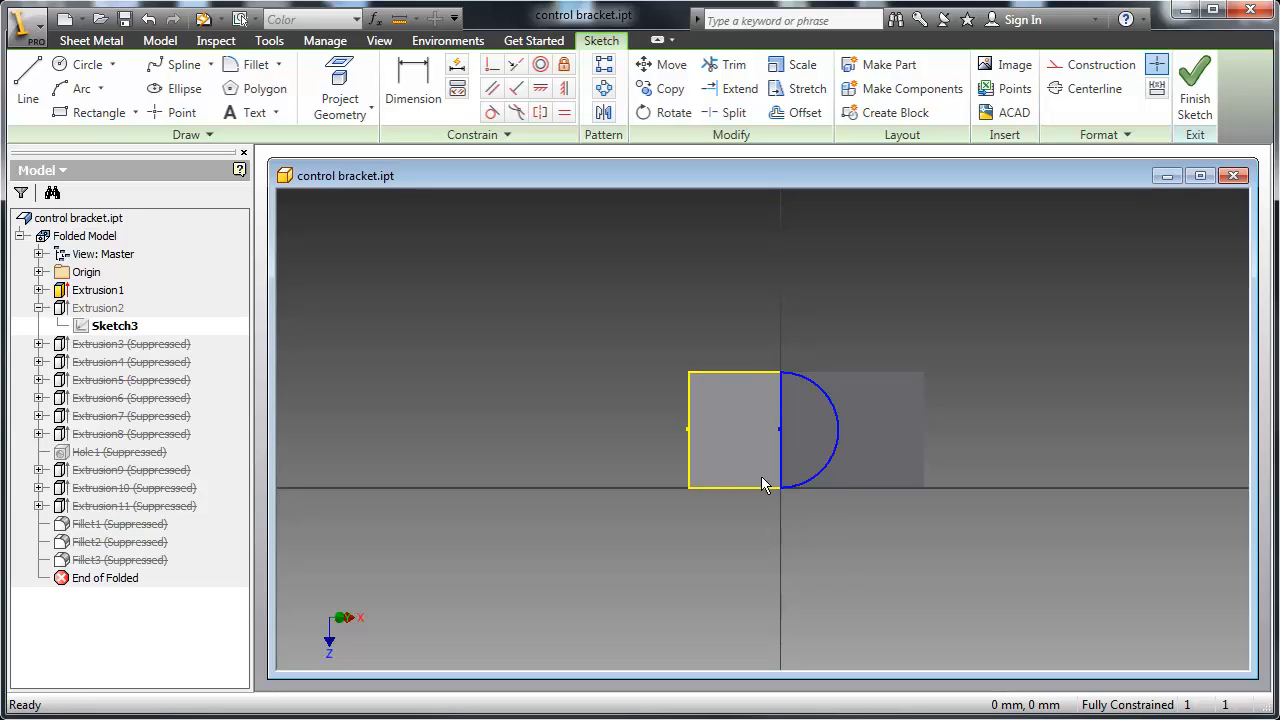
shift+middle_drag(863, 621, 827, 572)
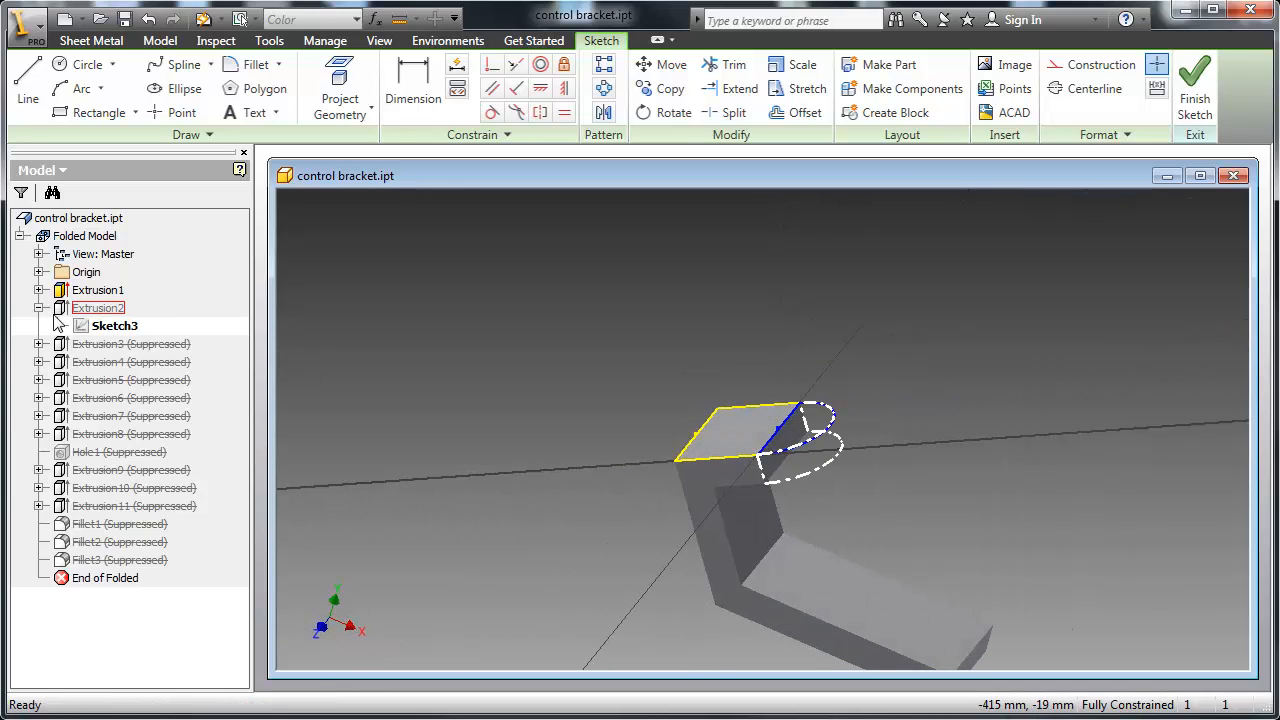
key(s)
double_click(92, 310)
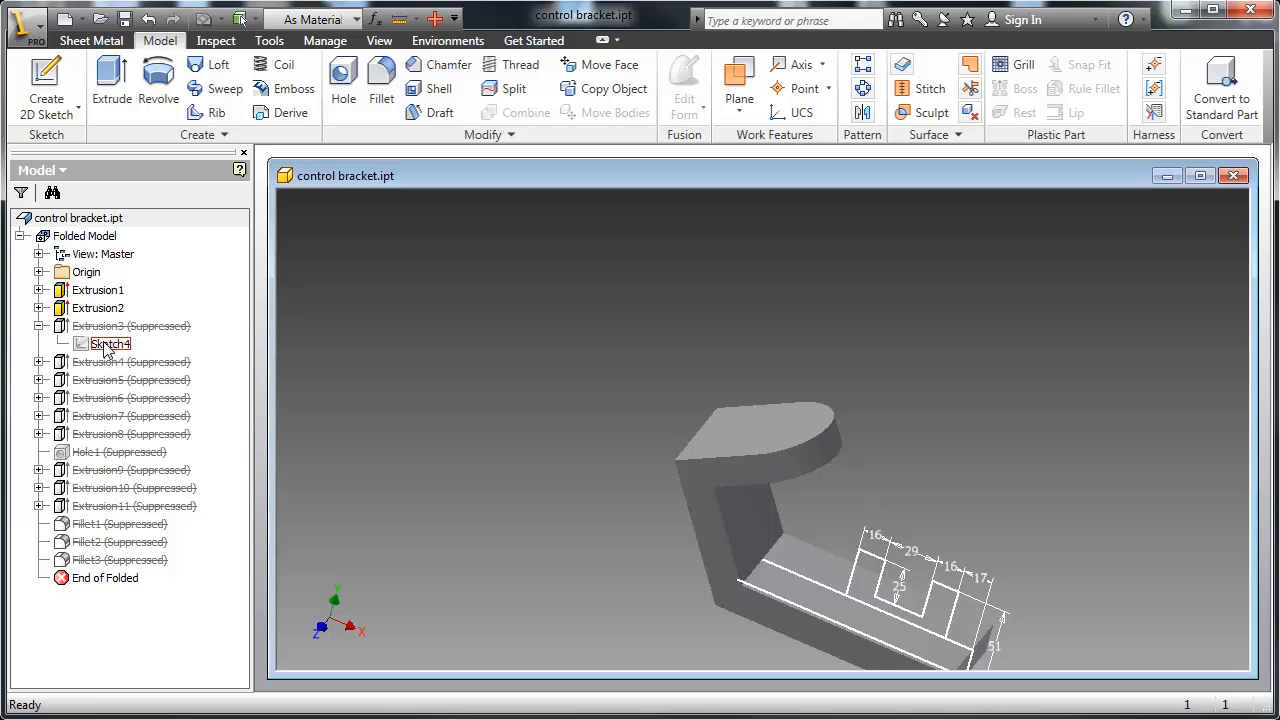
Examine the U-shaped lug sketch of Extrusion3 and accept the extrusion's existing settings.
right_click(105, 345)
click(135, 394)
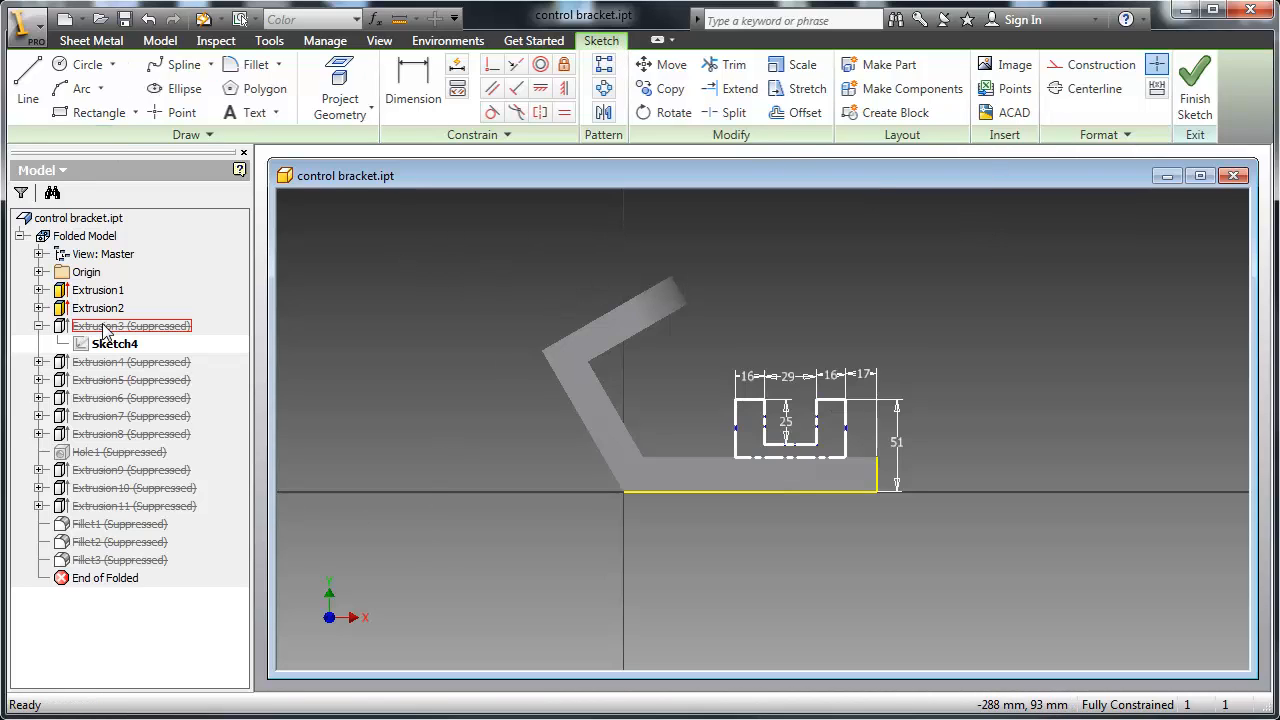
click(160, 40)
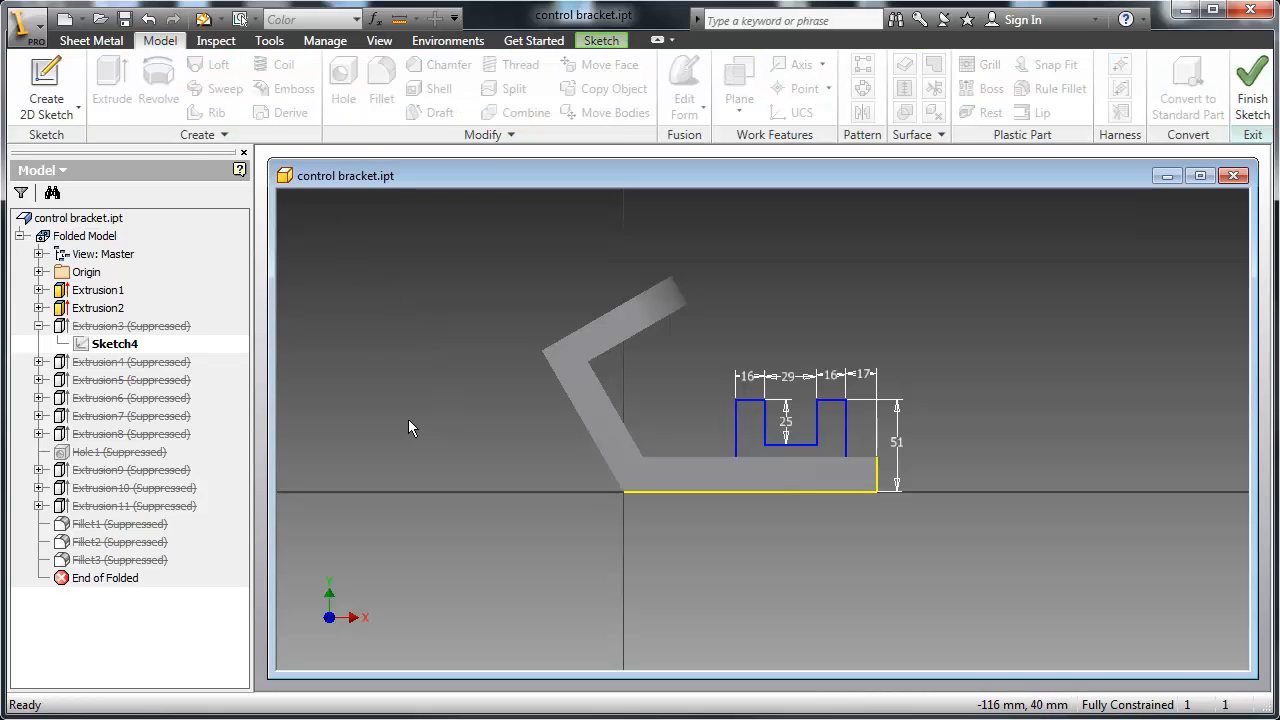
key(e)
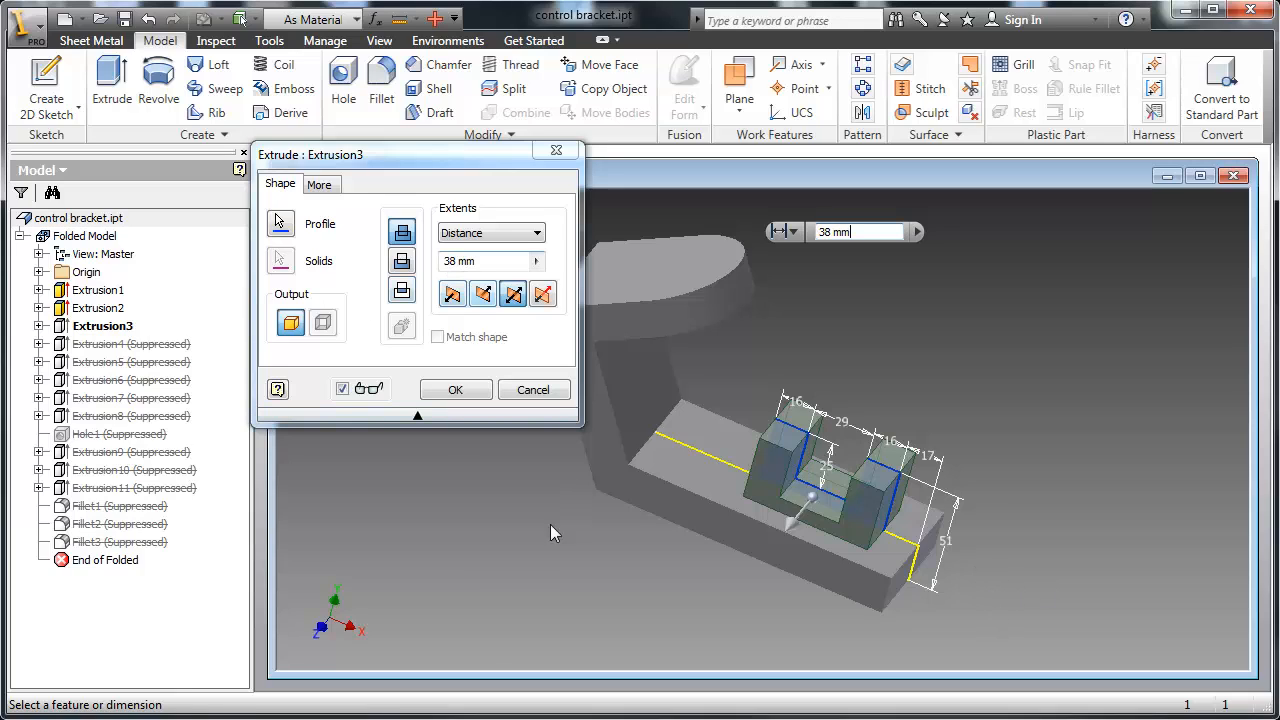
click(440, 391)
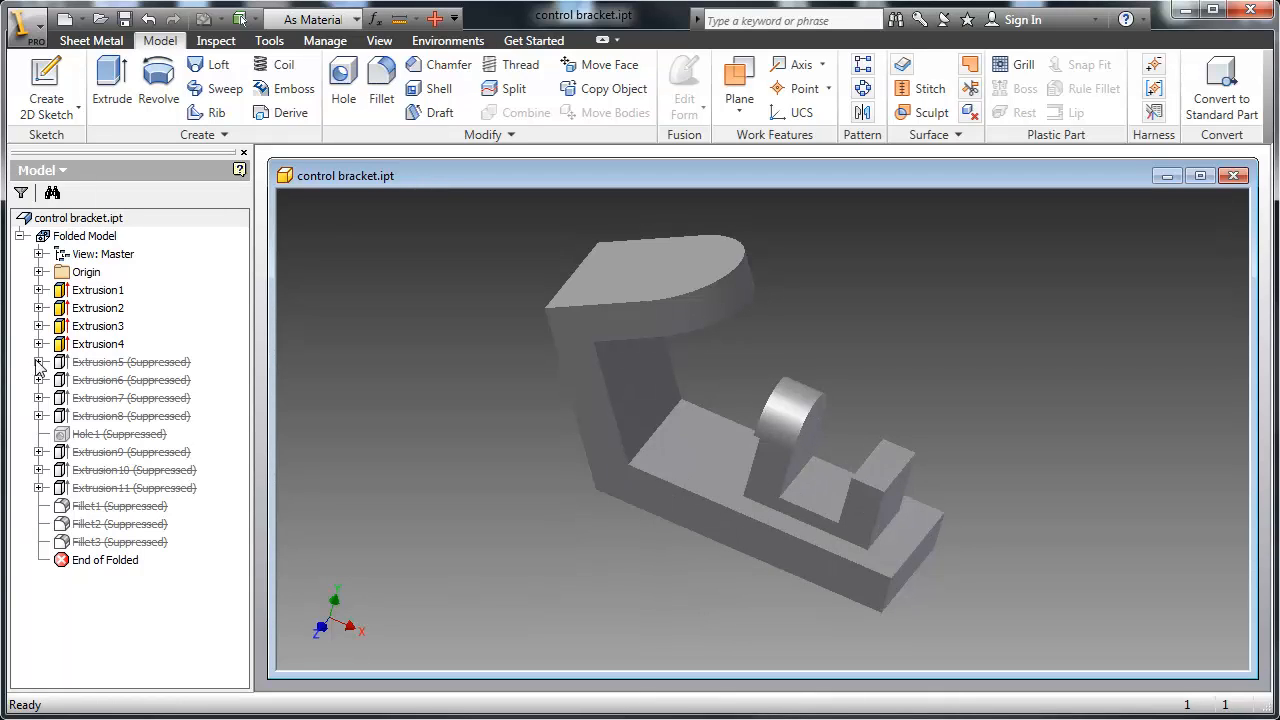
Open the sketch of Extrusion4 to examine the semicircle above the lug, and finish the sketch.
right_click(97, 345)
click(145, 460)
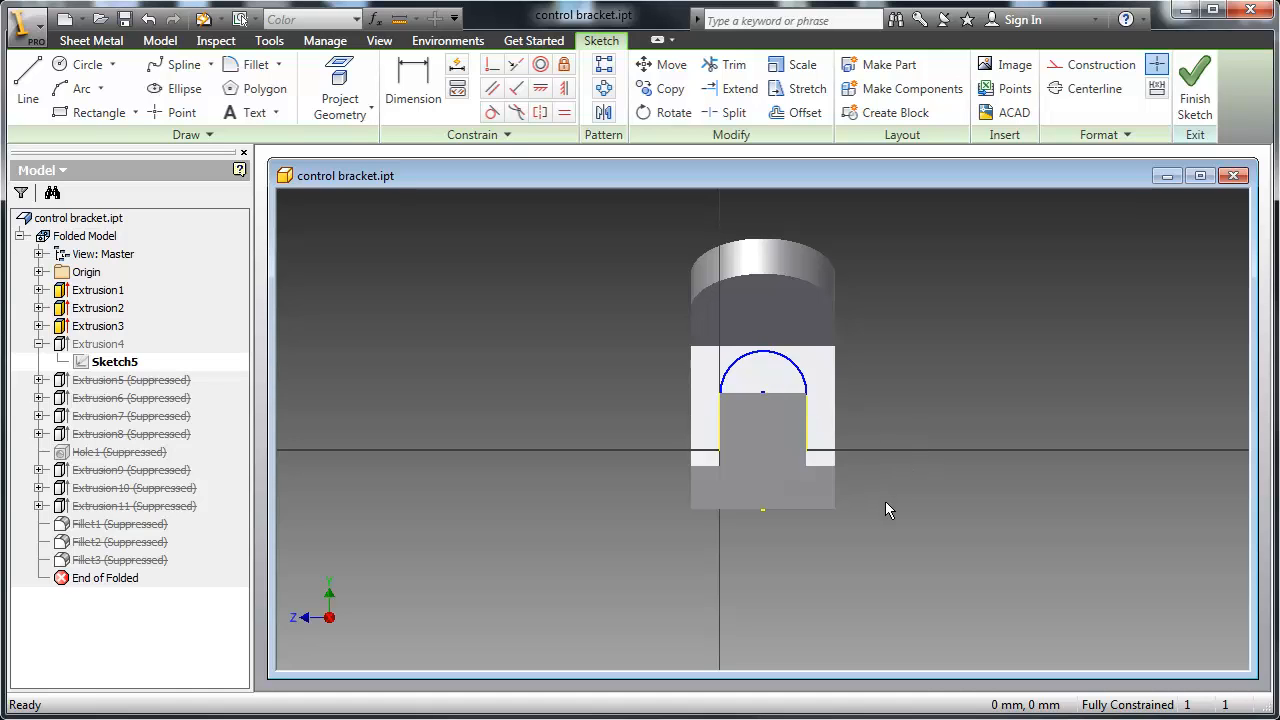
shift+middle_drag(879, 482, 908, 498)
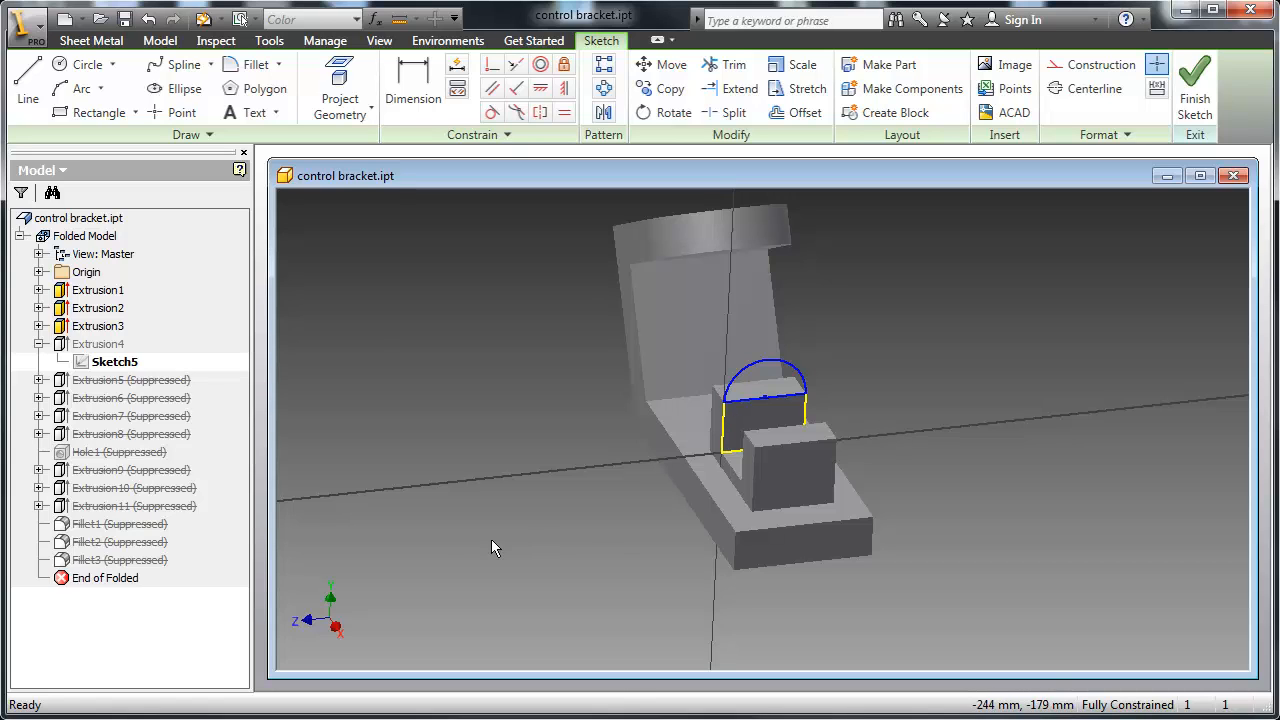
right_drag(491, 539, 549, 577)
mouse_move(562, 553)
shift+middle_down()
mouse_move(672, 543)
mouse_move(682, 558)
shift+middle_up()
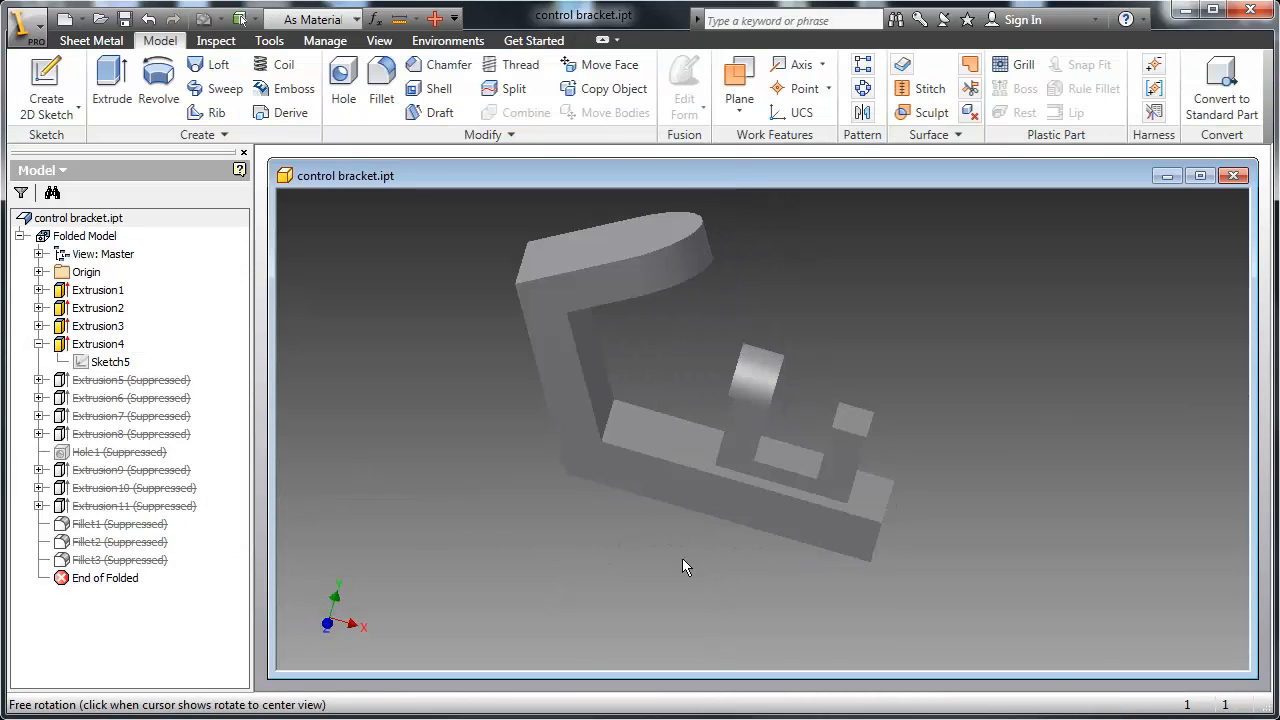
Examine the circular sketch of Extrusion5 and its extrude-to-face settings, and close both without changes.
mouse_move(670, 645)
shift+middle_down()
mouse_move(686, 614)
mouse_move(697, 626)
mouse_move(712, 617)
shift+middle_up()
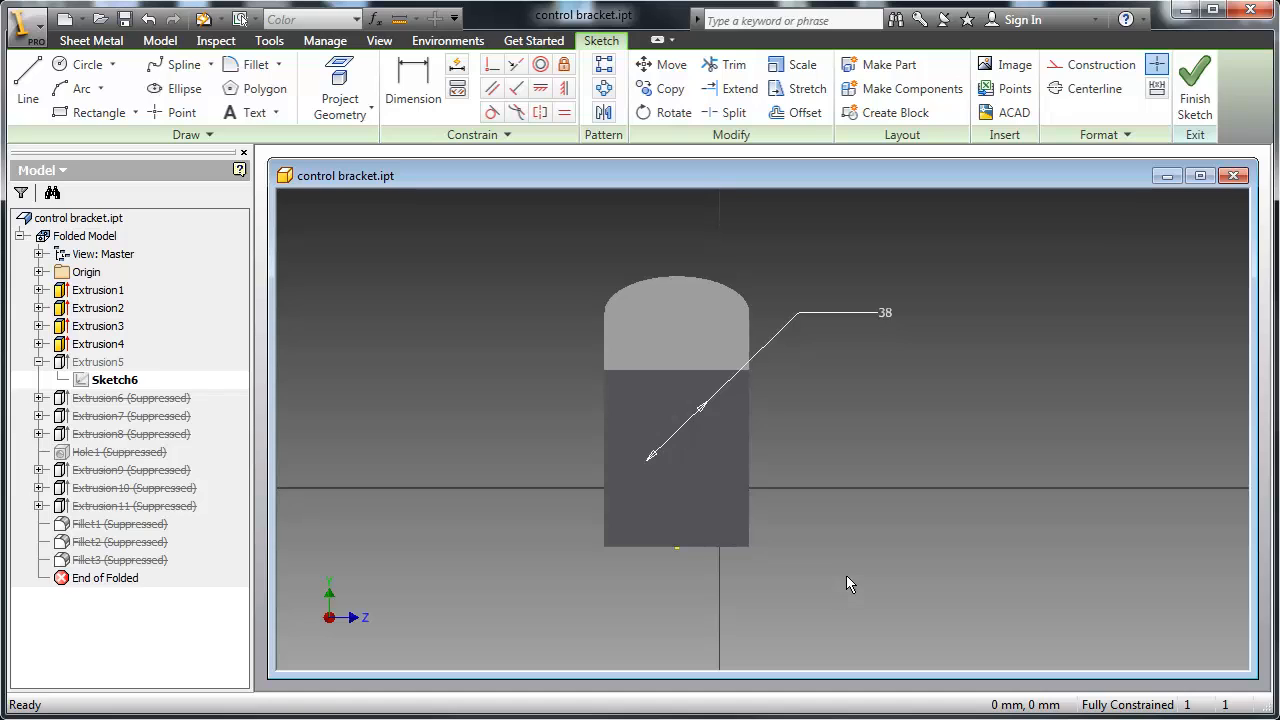
shift+middle_drag(846, 583, 745, 411)
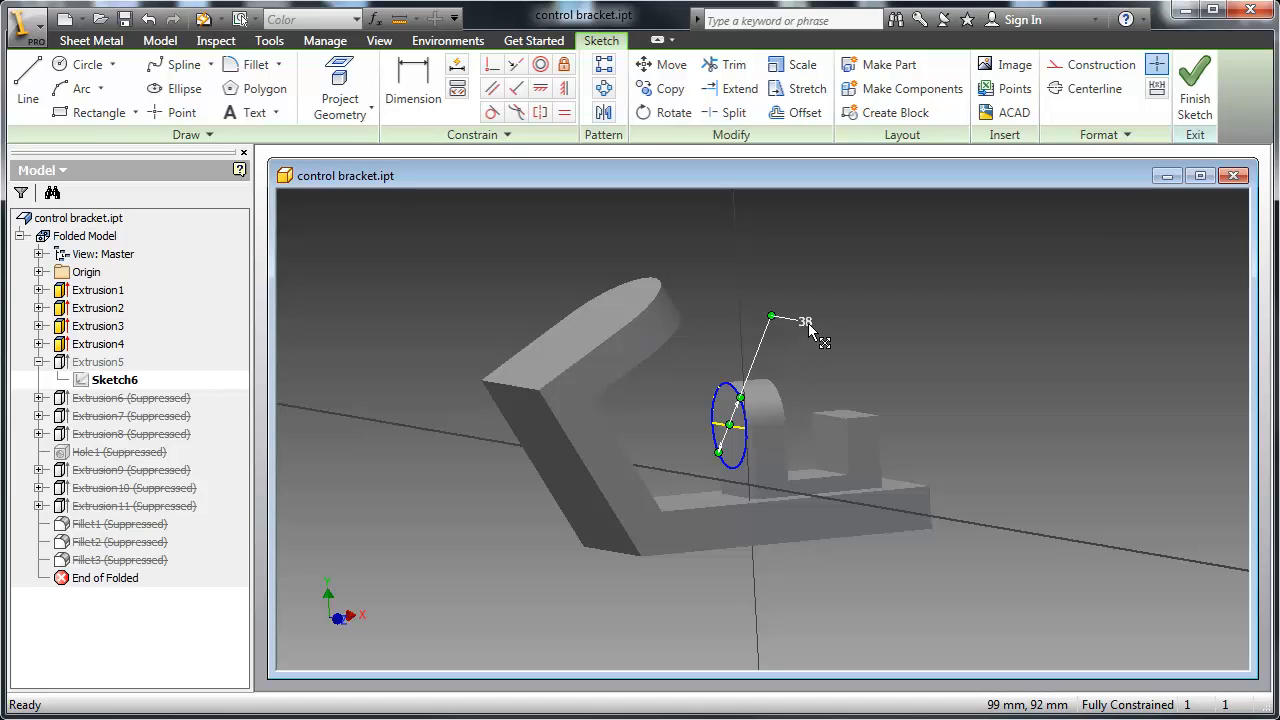
click(1195, 88)
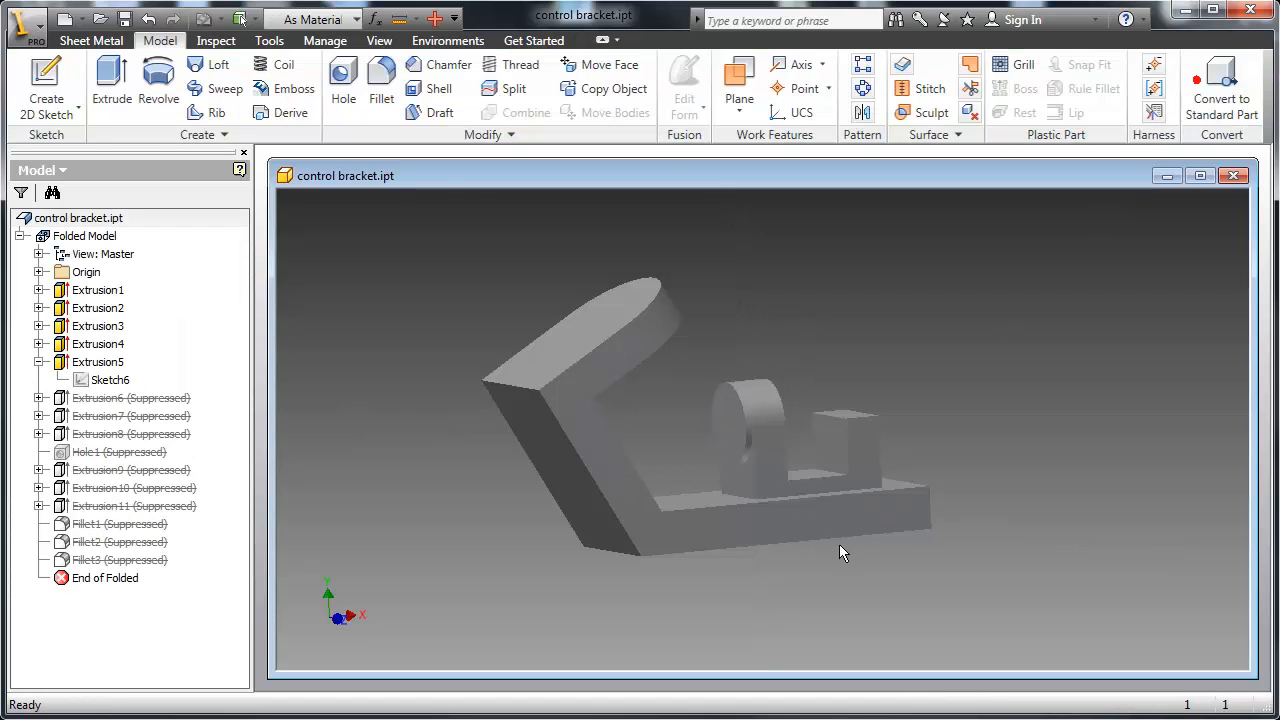
double_click(98, 362)
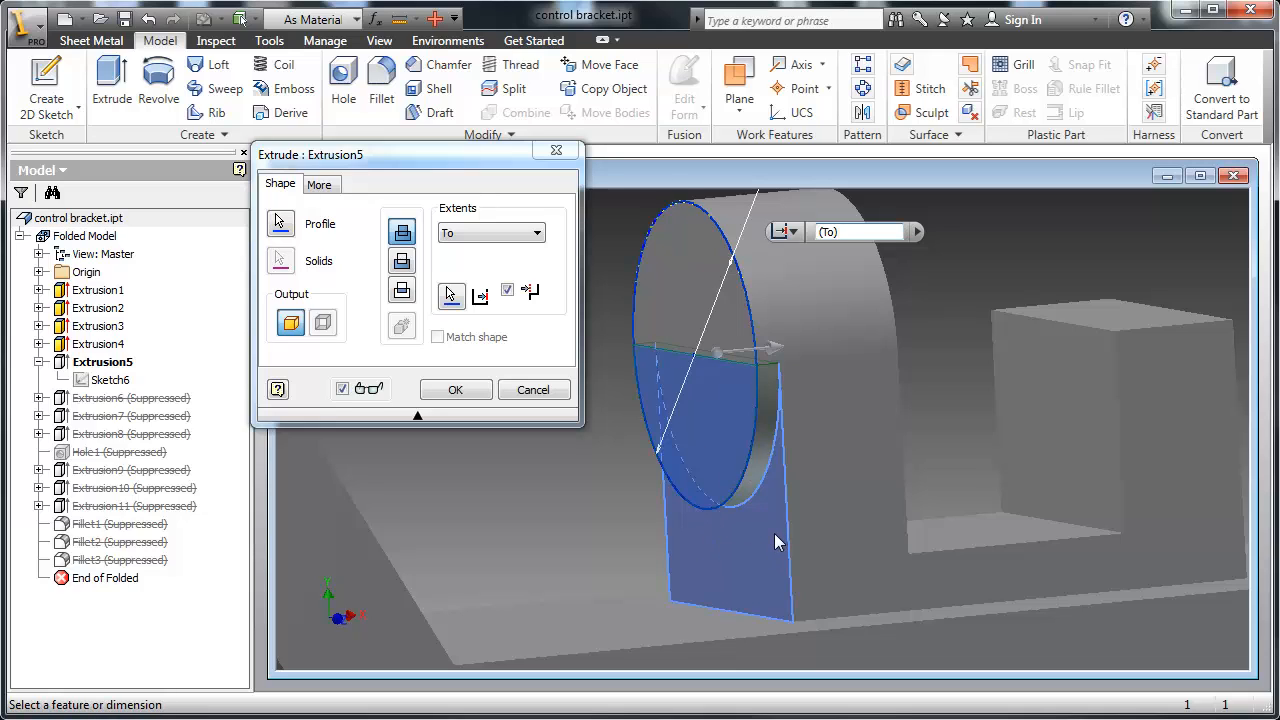
key(Escape)
scroll(640, 467, down, 4)
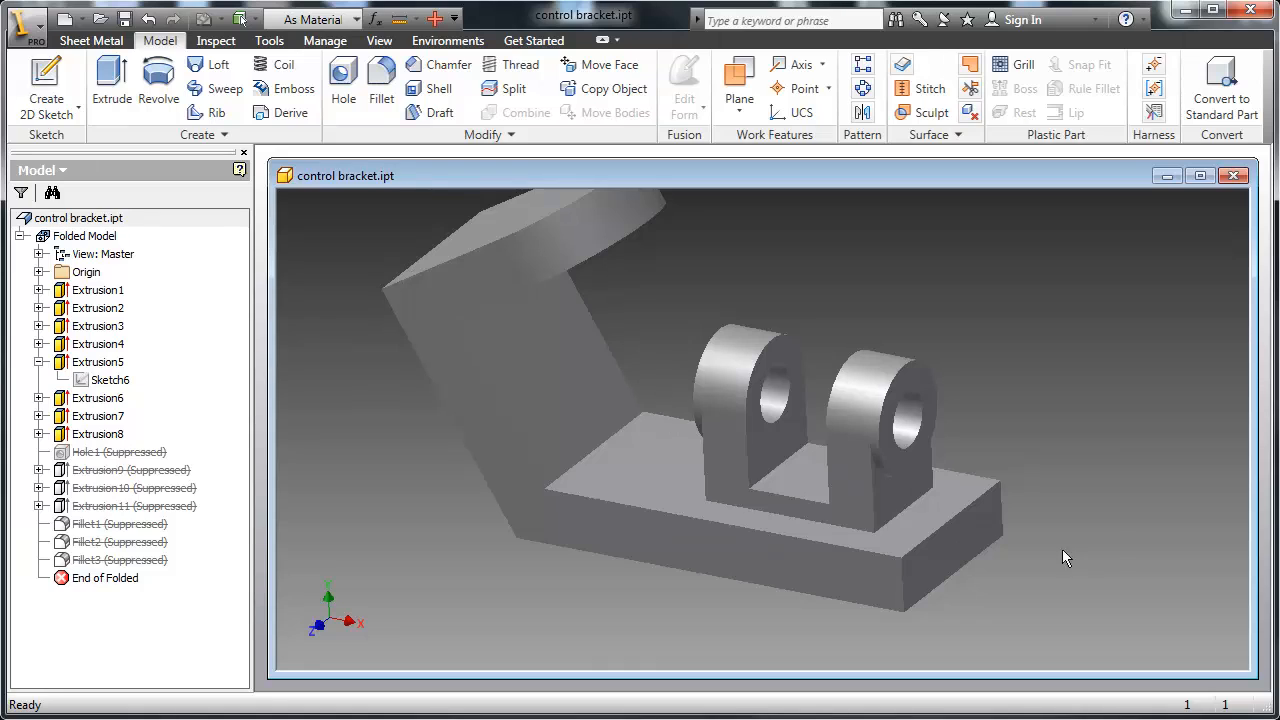
Open Sketch9 of Extrusion8 to examine the lug's hole circle.
click(39, 435)
right_click(106, 455)
click(145, 502)
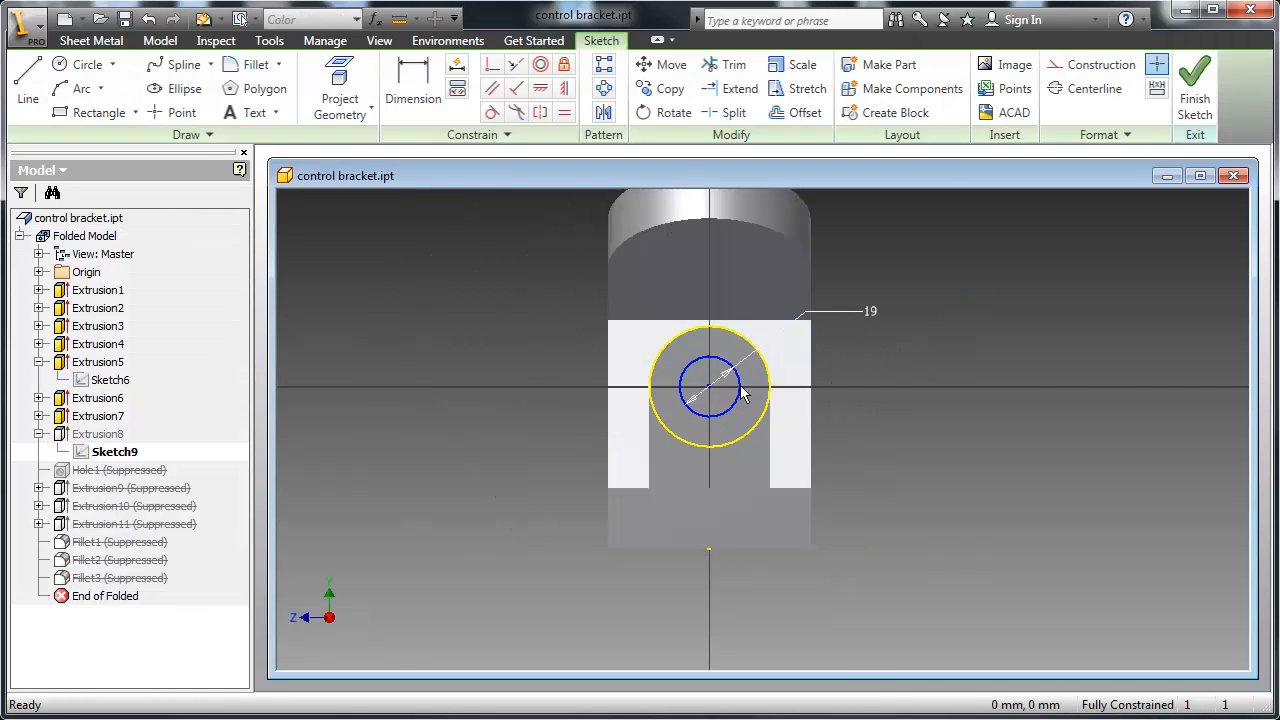
Finish the lug hole sketch, then examine the cut settings of Extrusion8 without changing them.
key(F5)
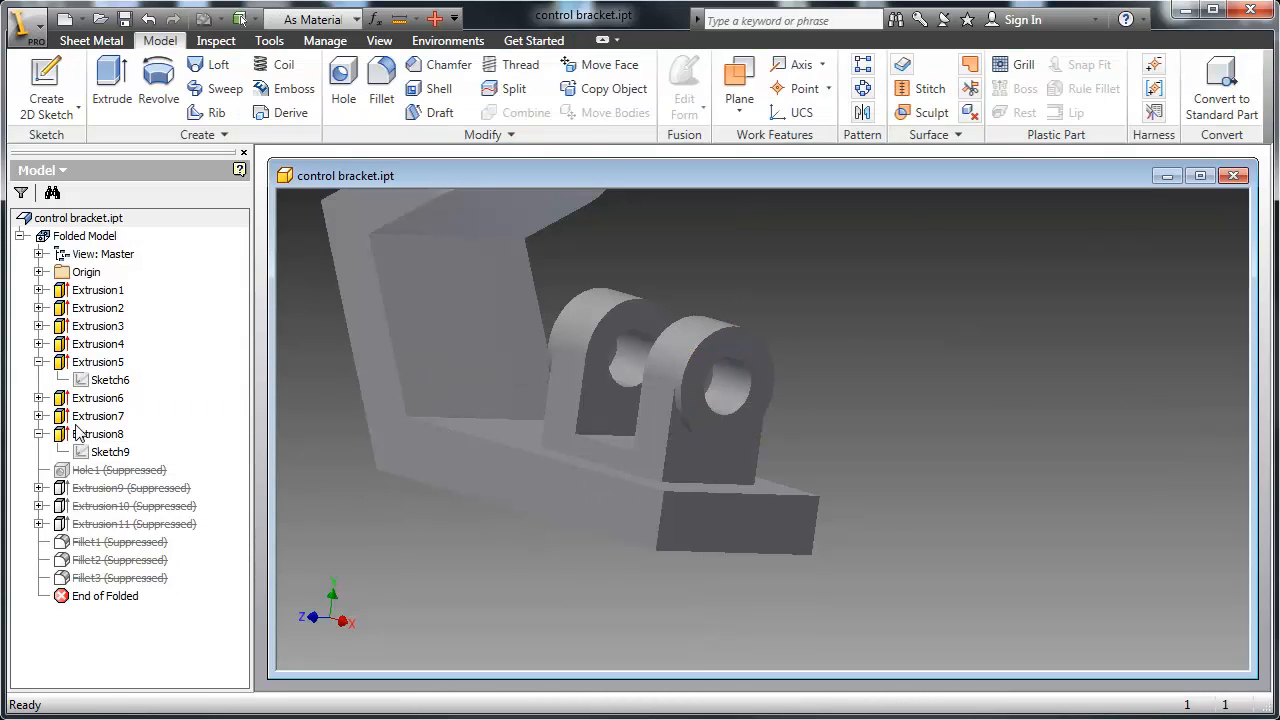
double_click(80, 433)
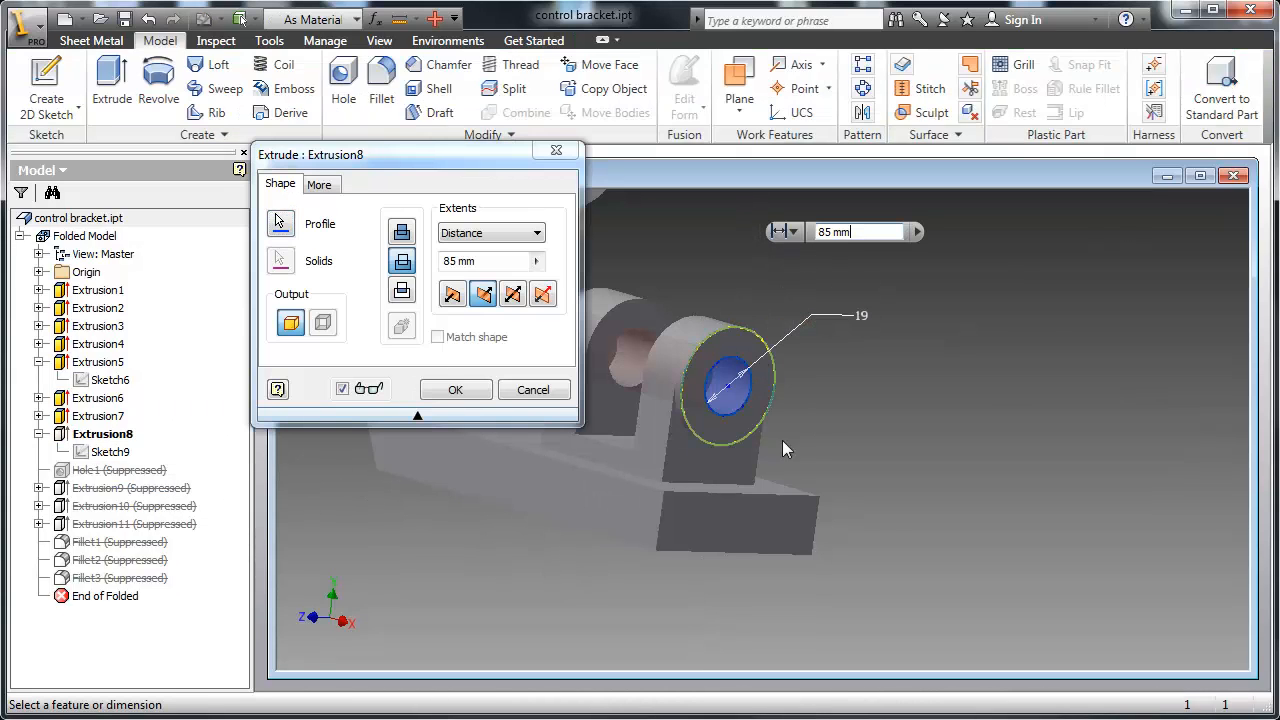
middle_drag(831, 495, 940, 520)
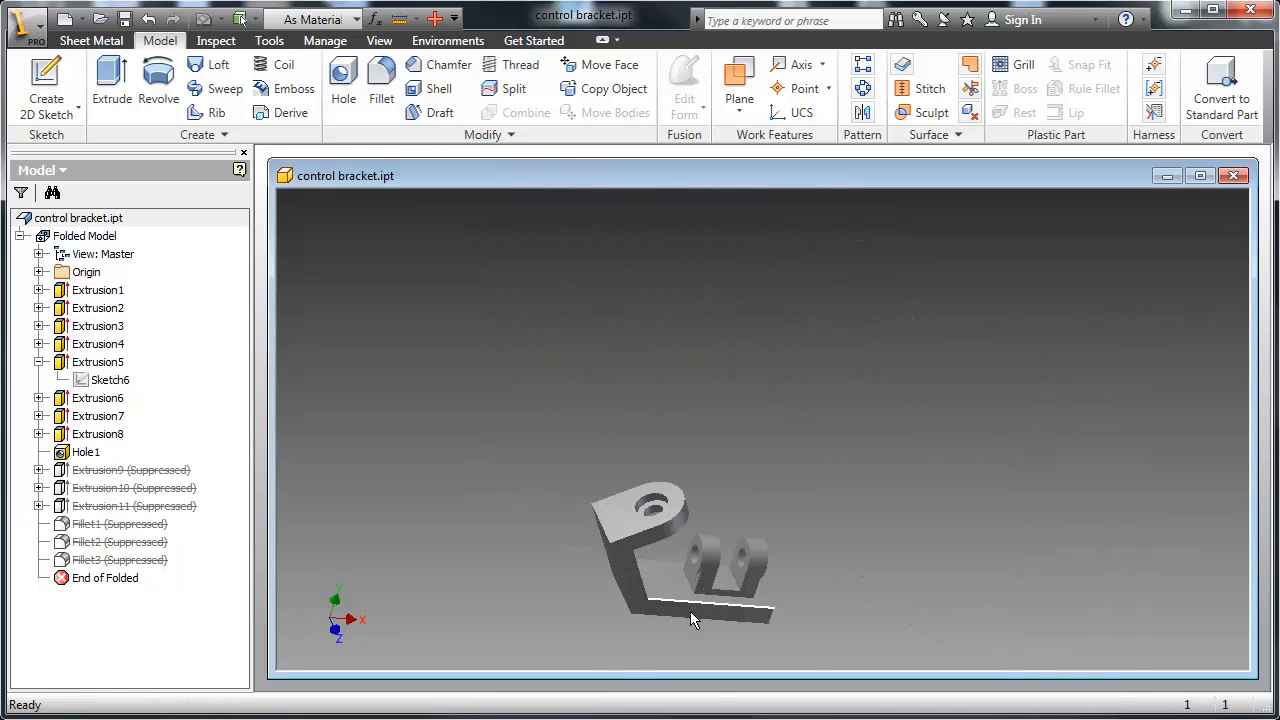
Open the settings of Hole1 to examine its concentric counterbore placement and termination, and accept them unchanged.
middle_drag(922, 493, 963, 489)
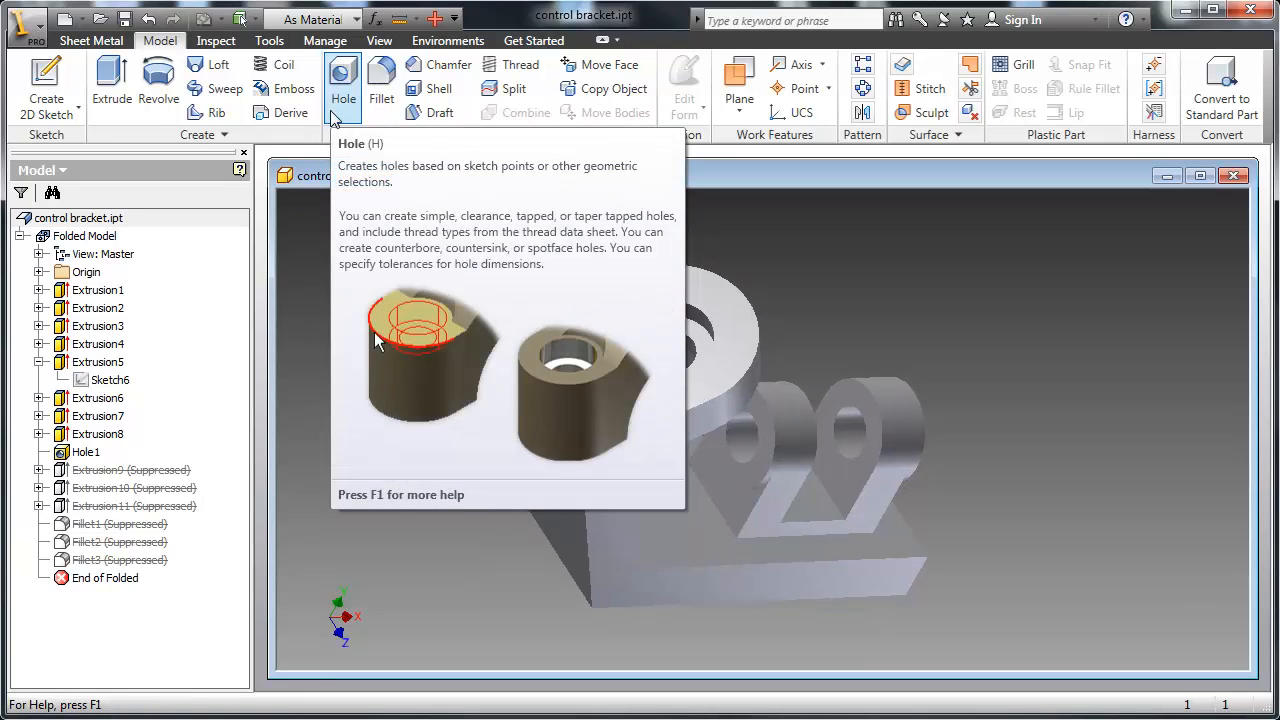
right_click(80, 451)
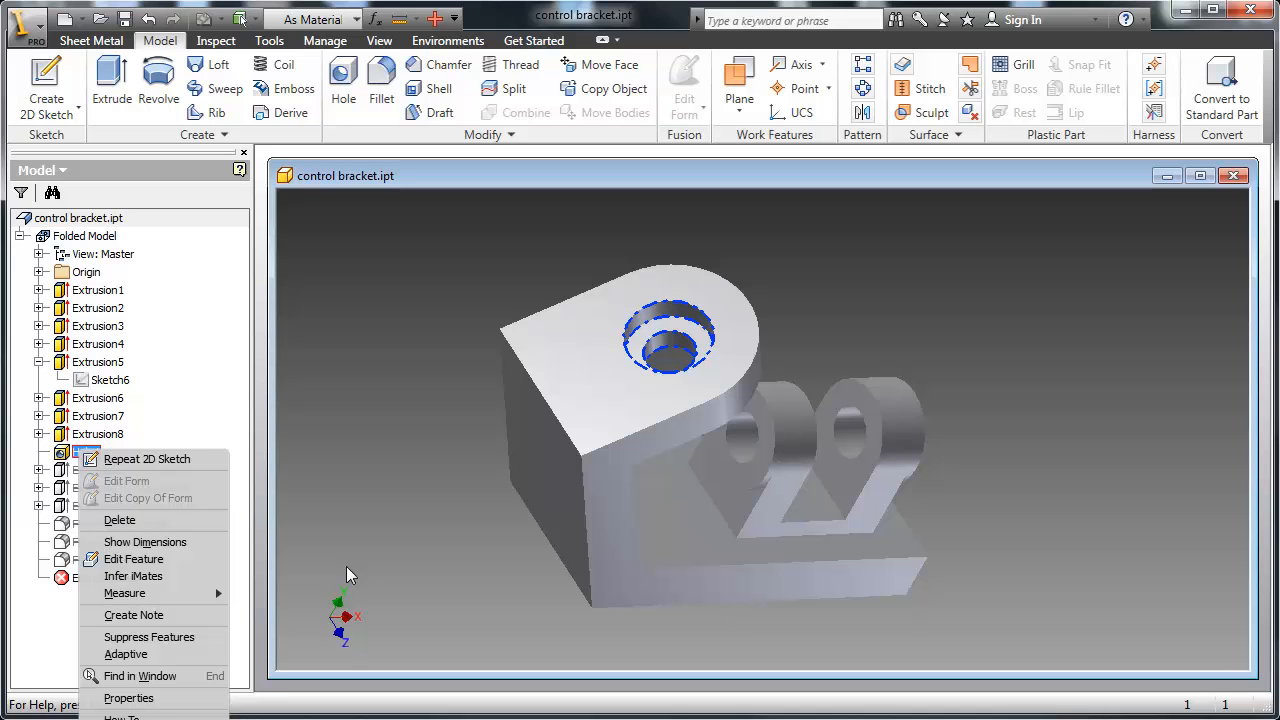
click(150, 558)
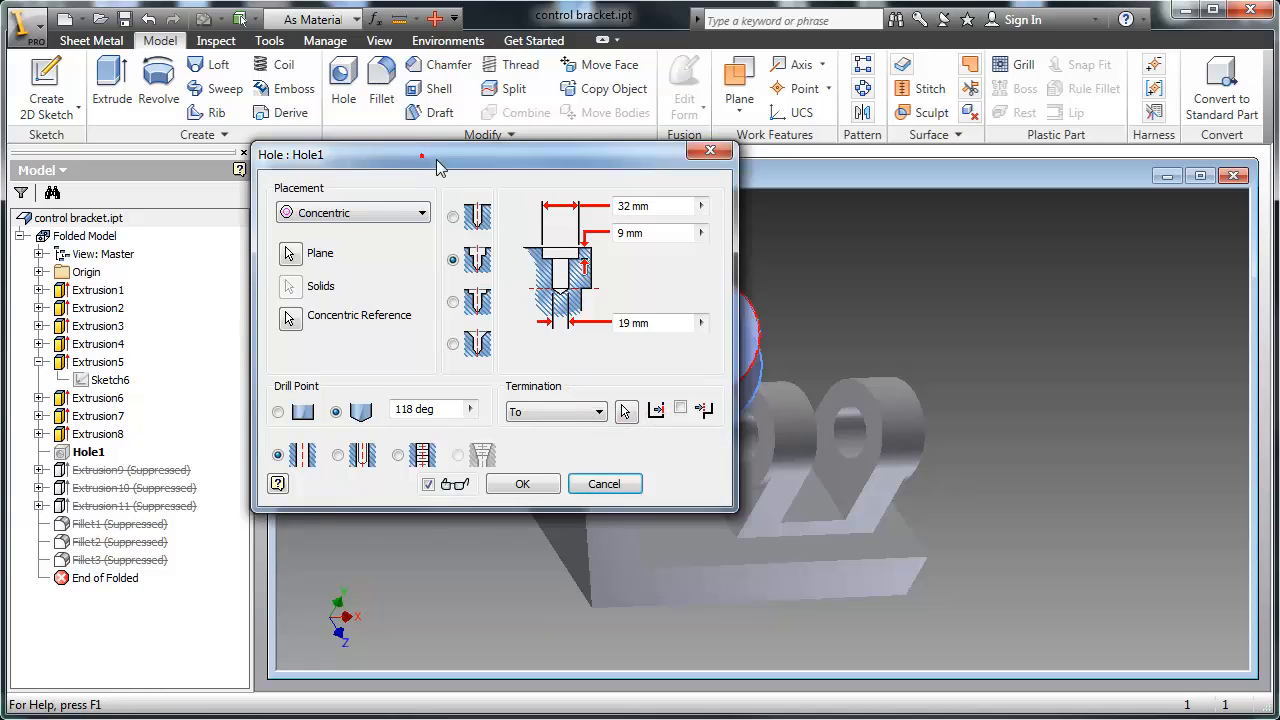
drag(430, 164, 305, 200)
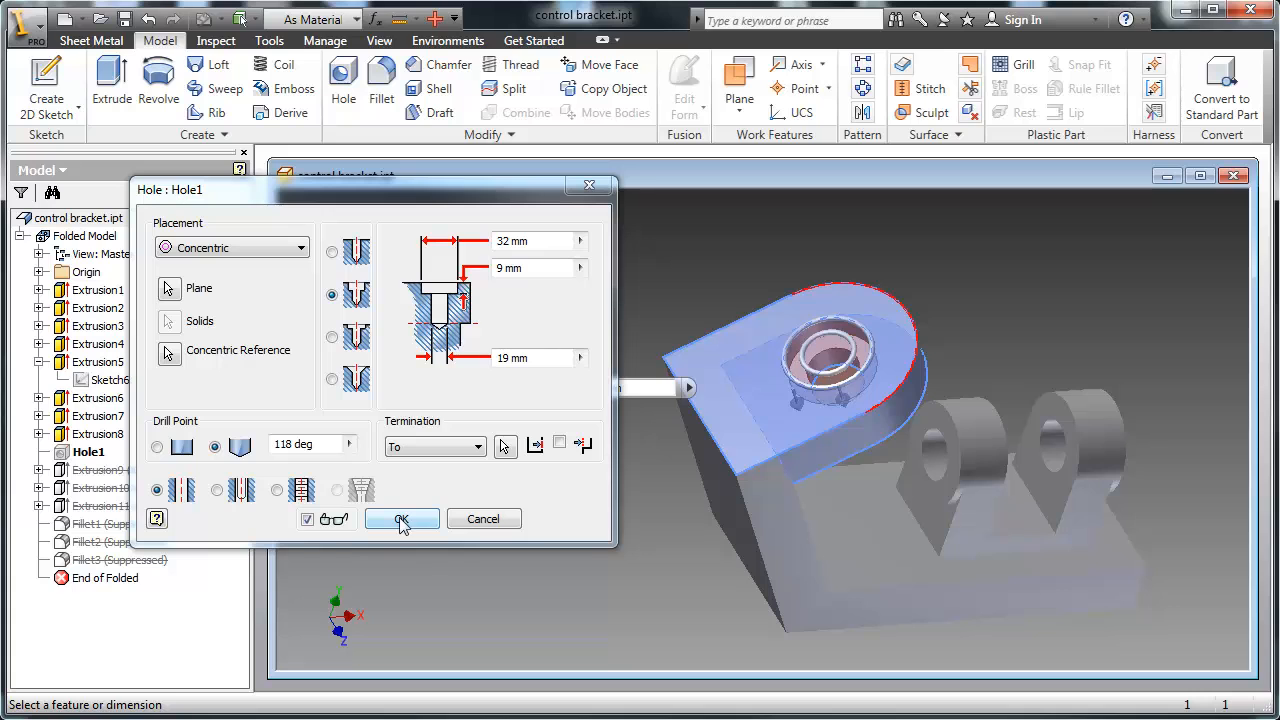
click(400, 520)
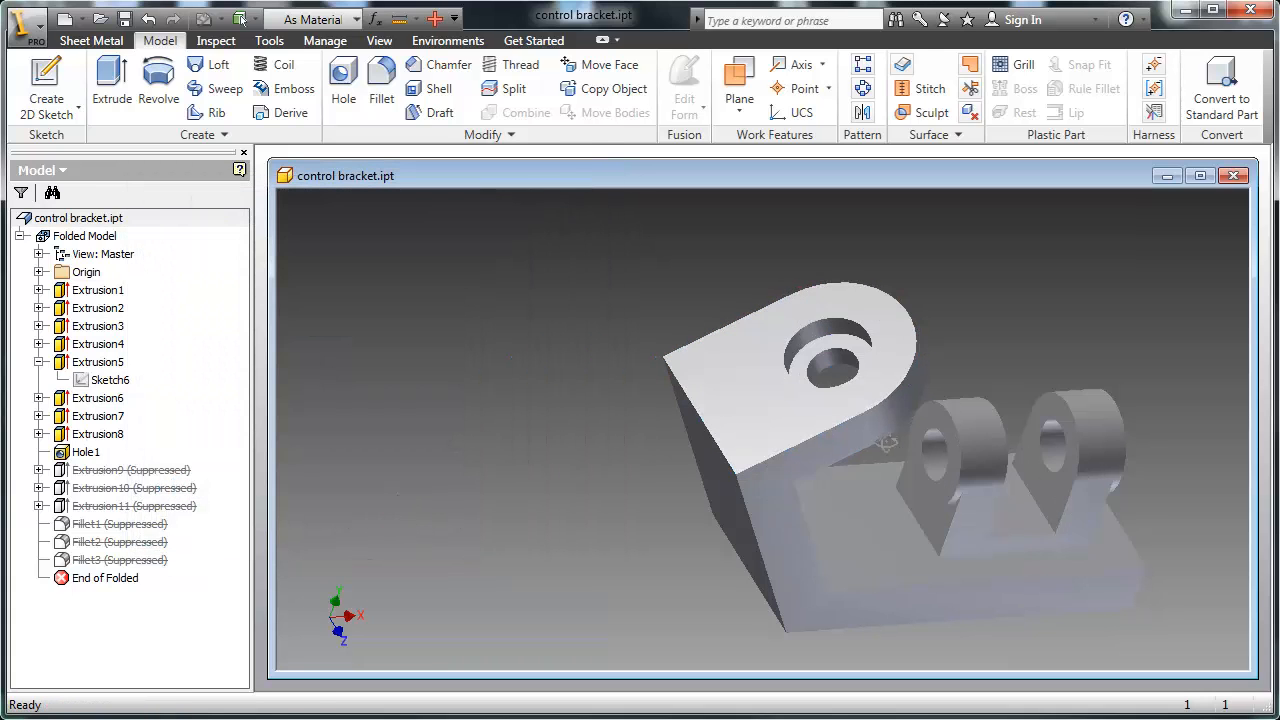
Examine the slot cut by Extrusion9 in the bracket's upper plate, and open Sketch10 to review its profile.
mouse_move(887, 445)
shift+middle_down()
mouse_move(886, 423)
mouse_move(885, 452)
shift+middle_up()
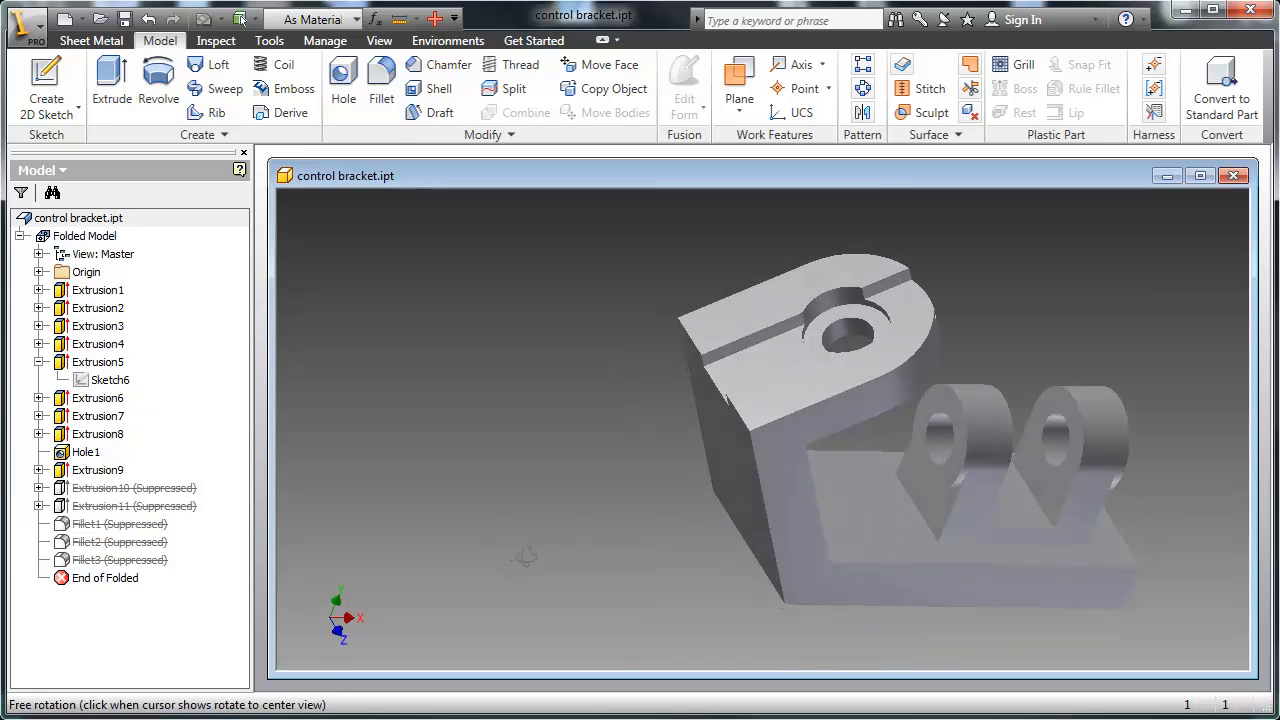
shift+middle_drag(760, 420, 700, 450)
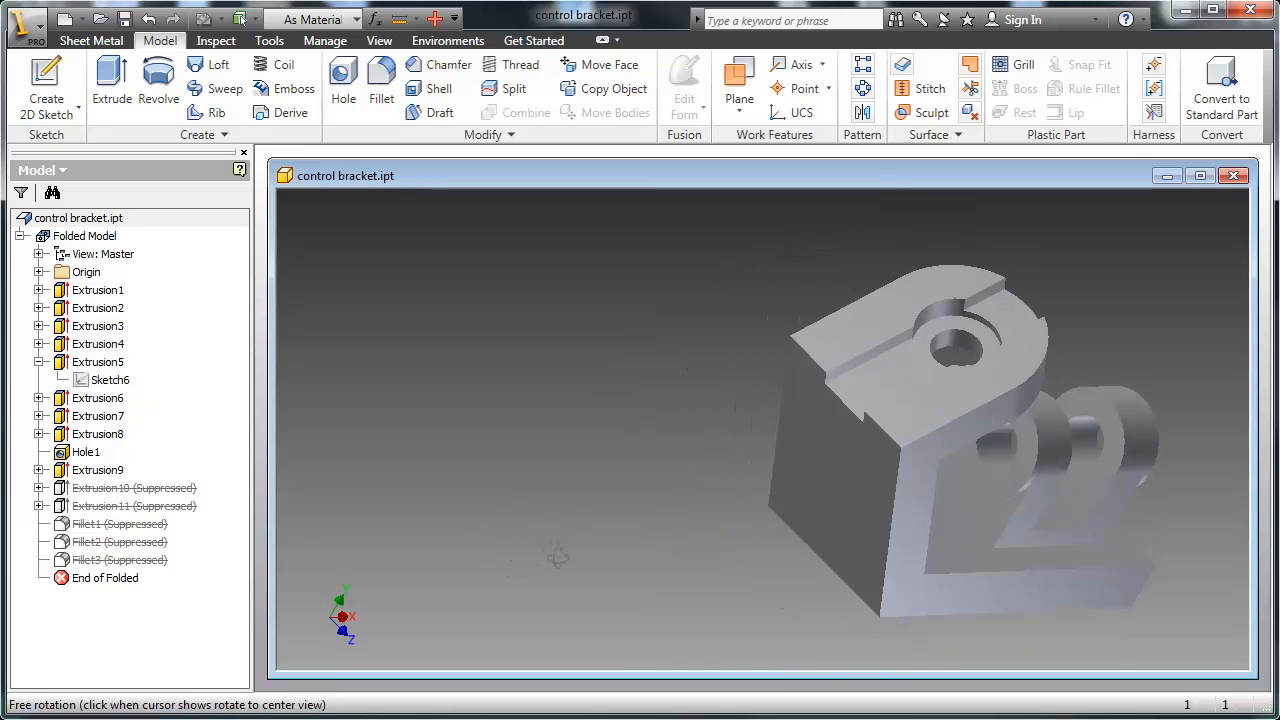
scroll(600, 555, up, 5)
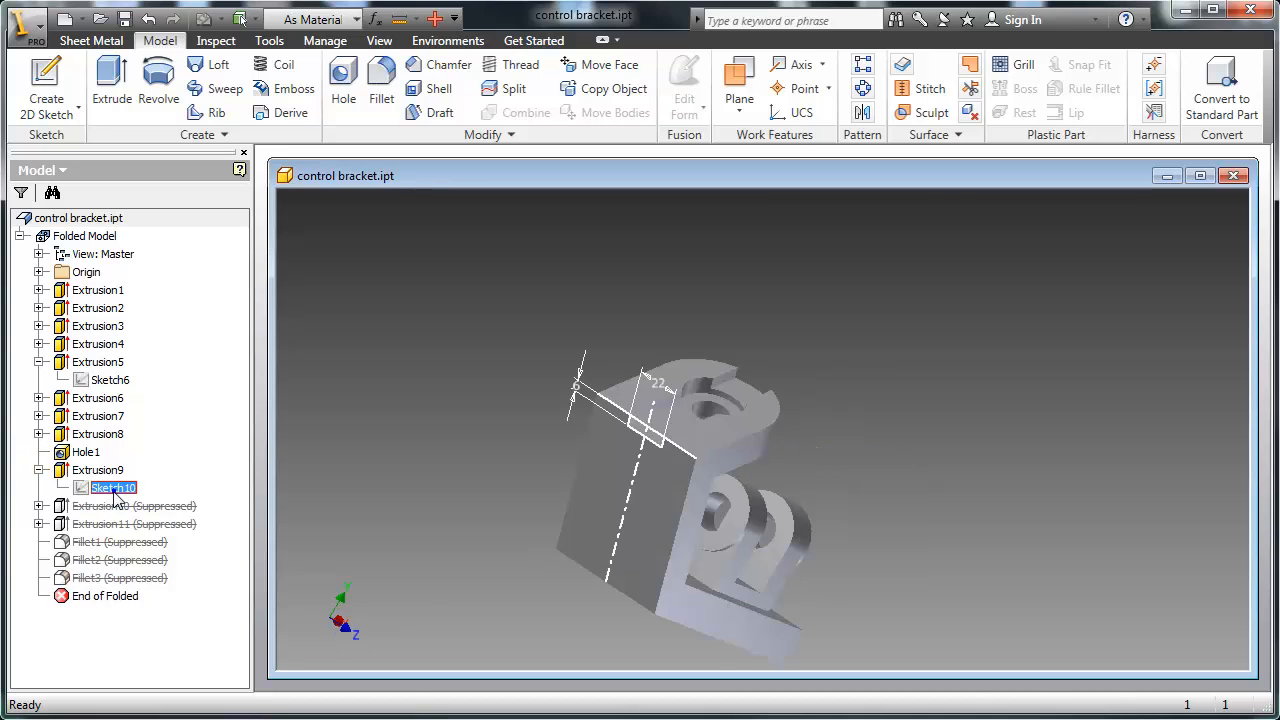
double_click(110, 487)
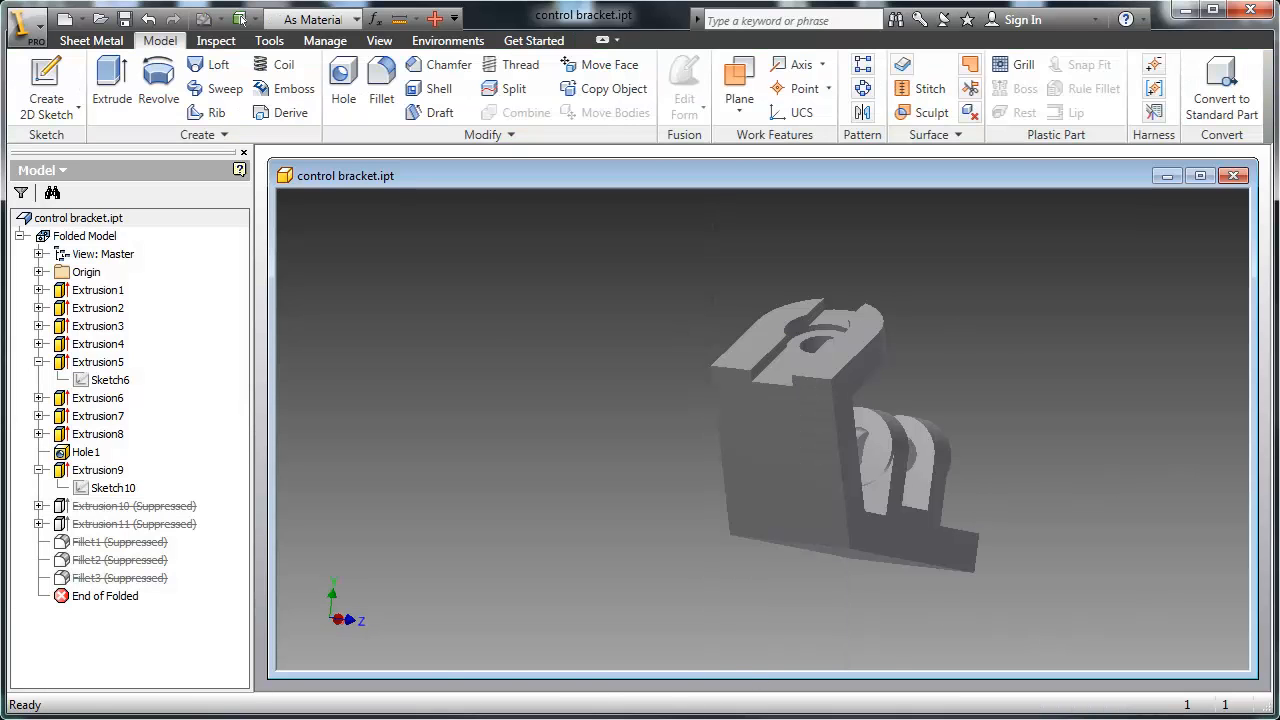
Unsuppress Extrusion10 and examine the trapezoidal groove profile in Sketch11.
right_click(65, 398)
click(168, 536)
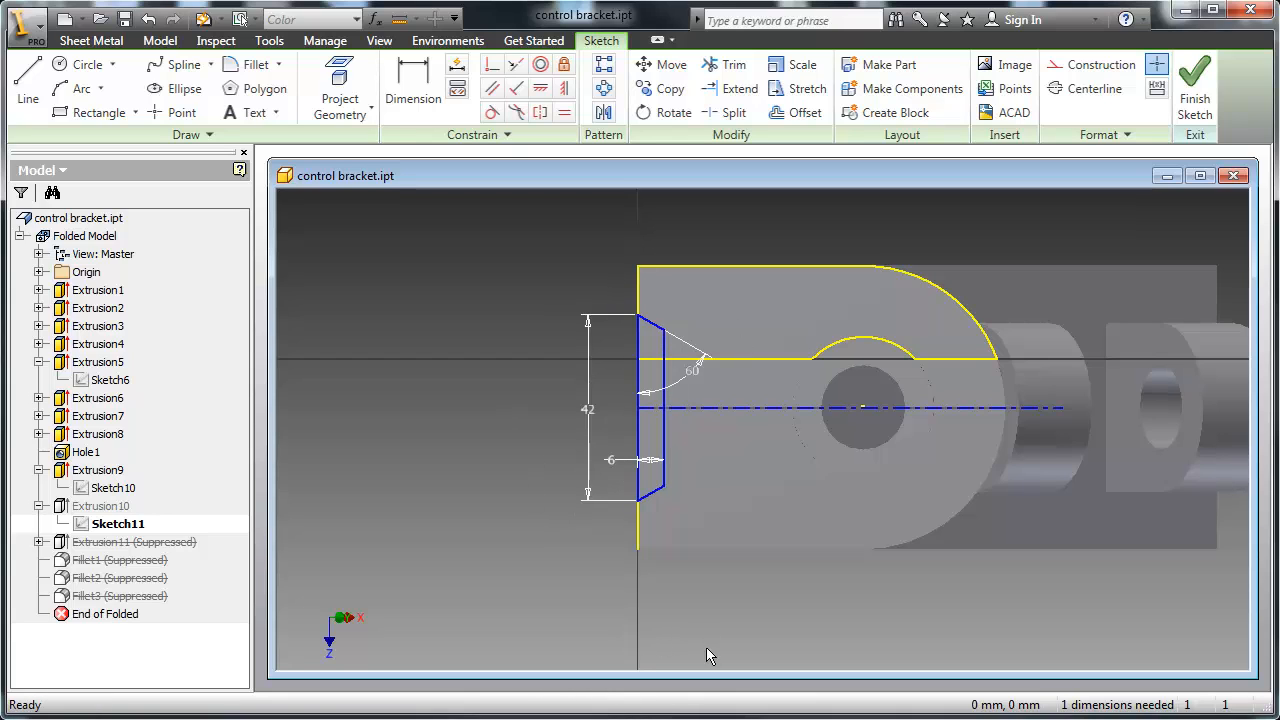
shift+middle_drag(709, 651, 640, 560)
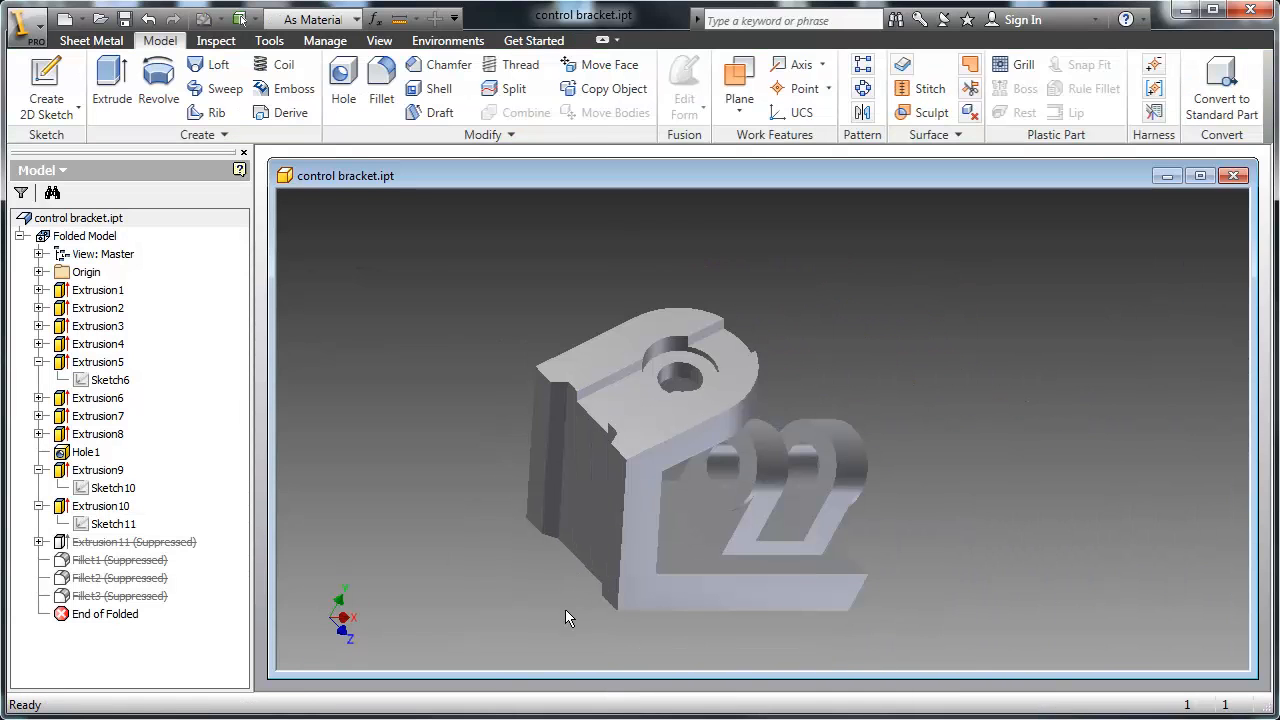
Open Sketch12 of Extrusion11 to examine the two hole circles on the bracket's slanted back, and finish the sketch.
double_click(118, 560)
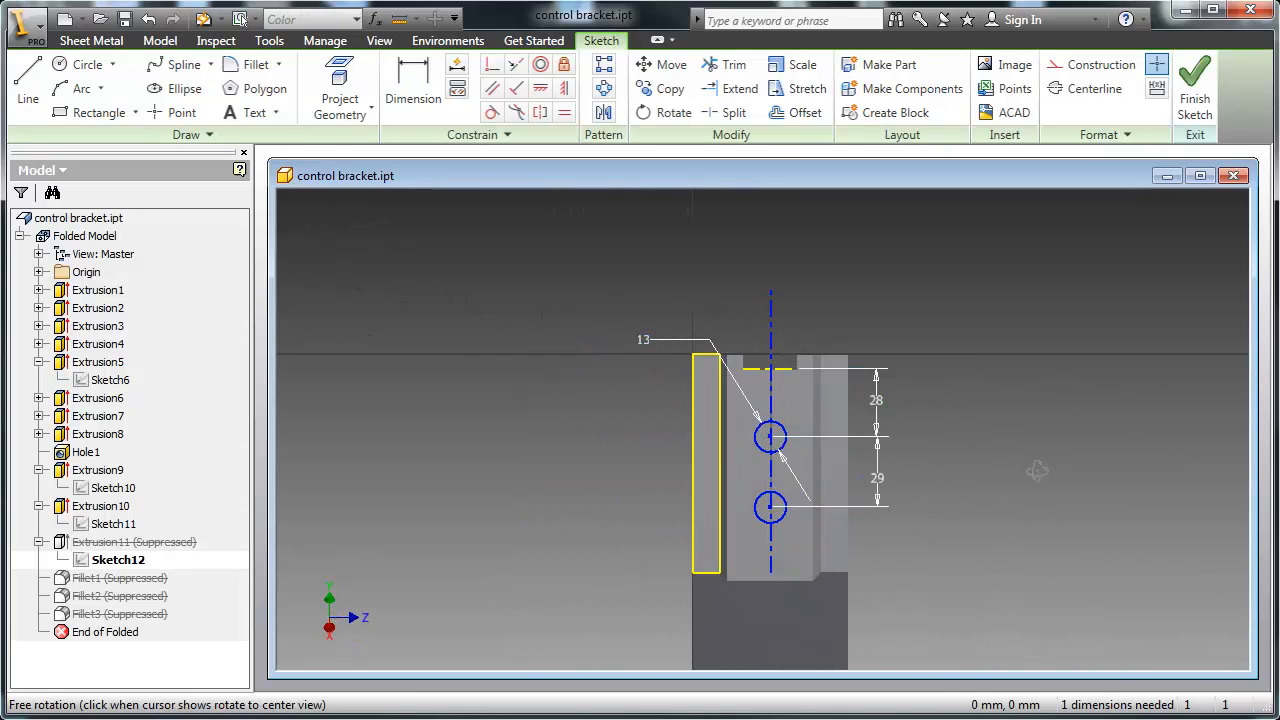
mouse_move(800, 485)
shift+middle_down()
mouse_move(867, 488)
mouse_move(921, 551)
shift+middle_up()
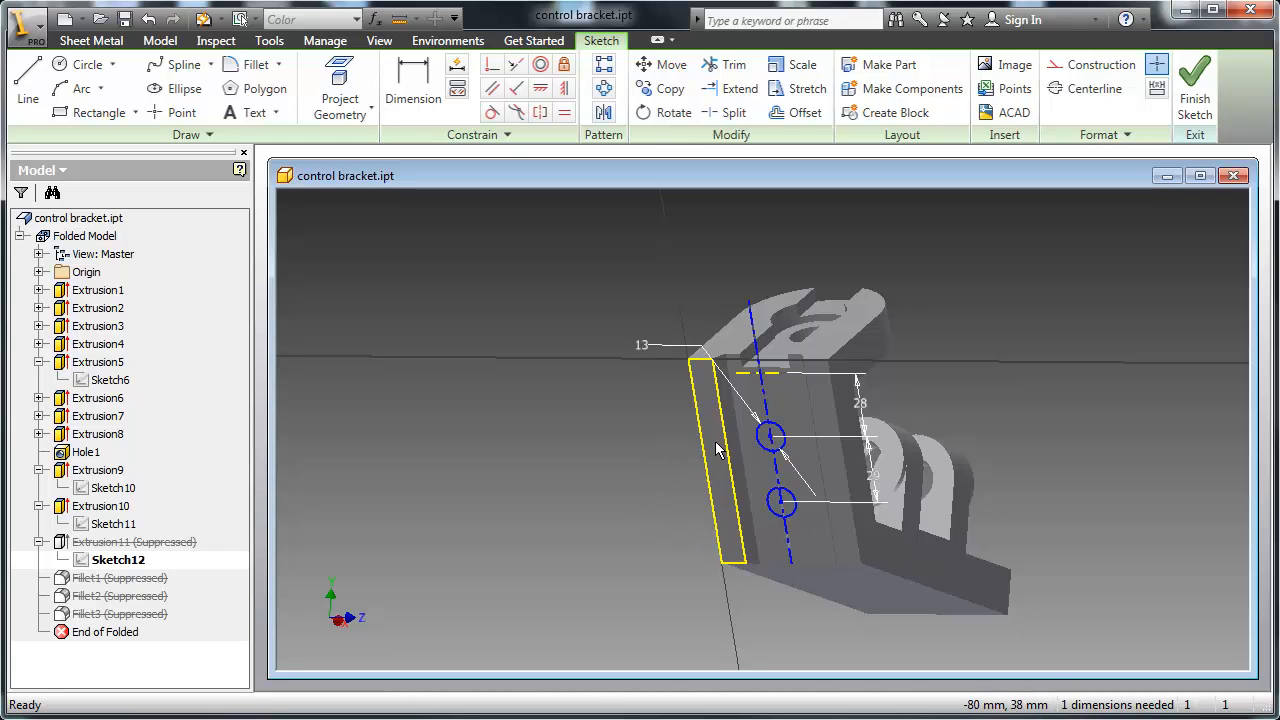
mouse_move(882, 465)
shift+middle_down()
mouse_move(872, 585)
mouse_move(868, 465)
mouse_move(845, 435)
shift+middle_up()
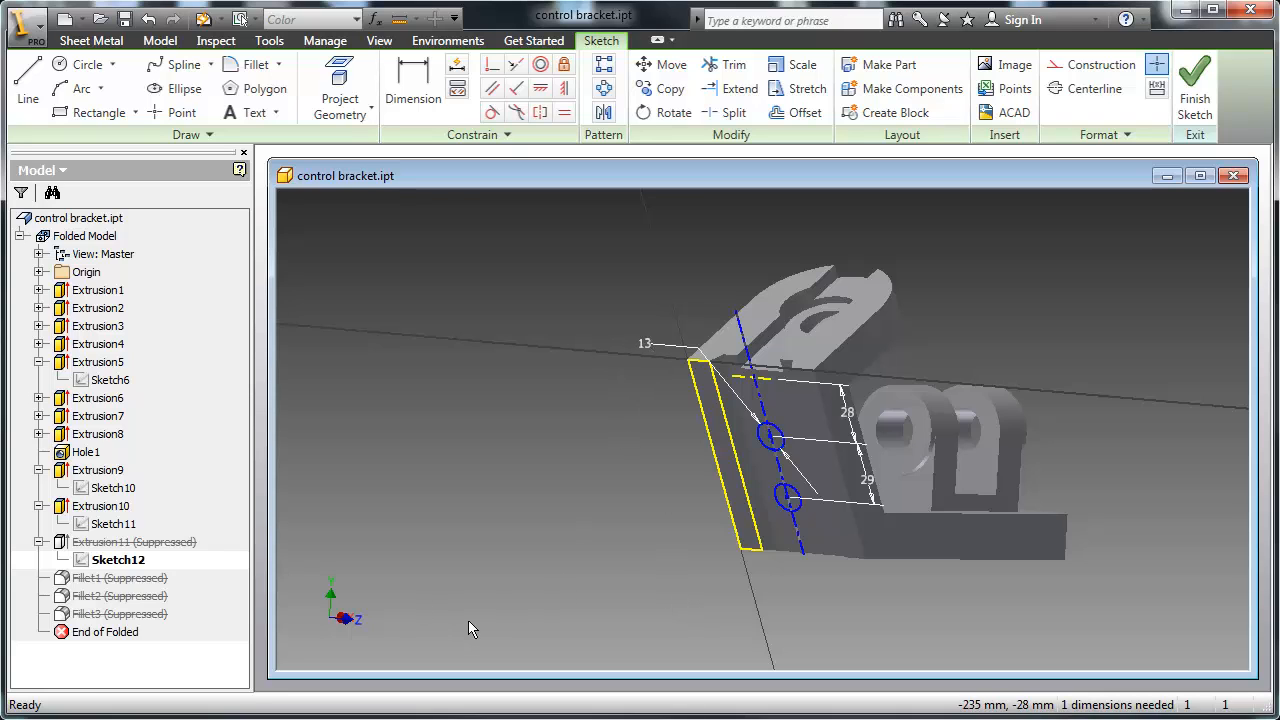
click(1195, 88)
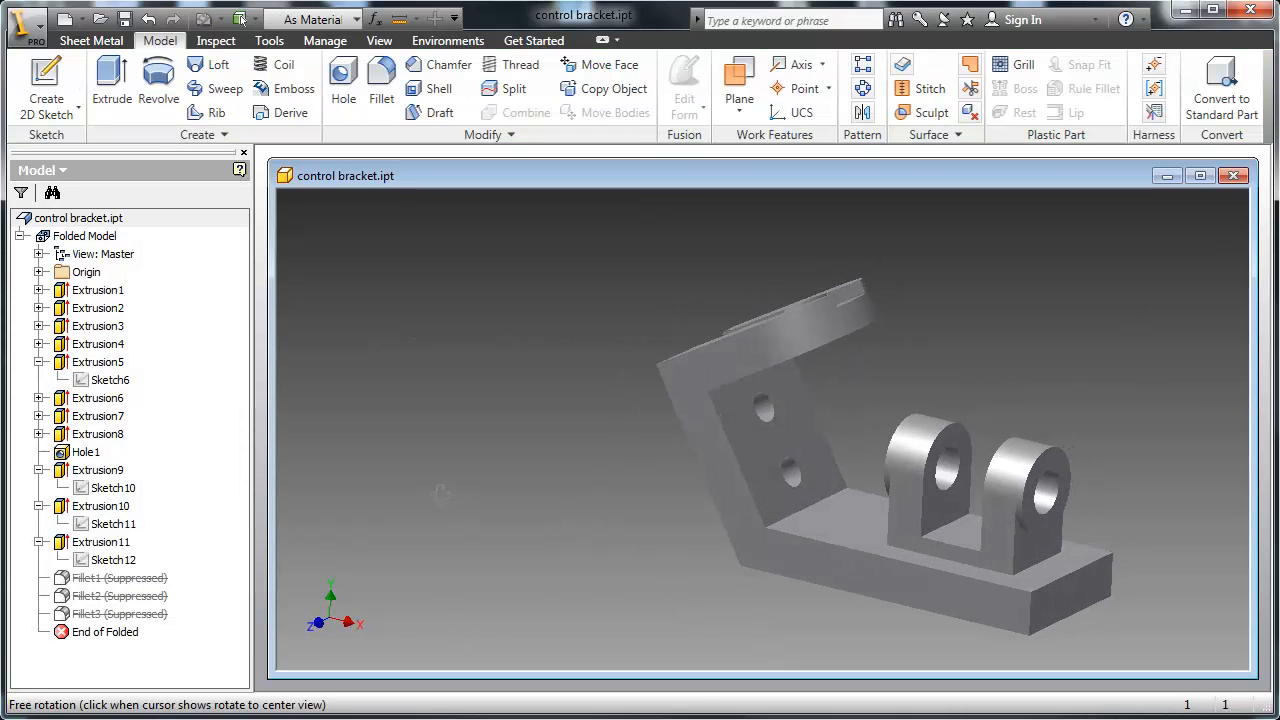
Unsuppress Fillet1, Fillet2 and Fillet3, and examine the bracket's rounded edges.
shift+middle_drag(566, 496, 624, 478)
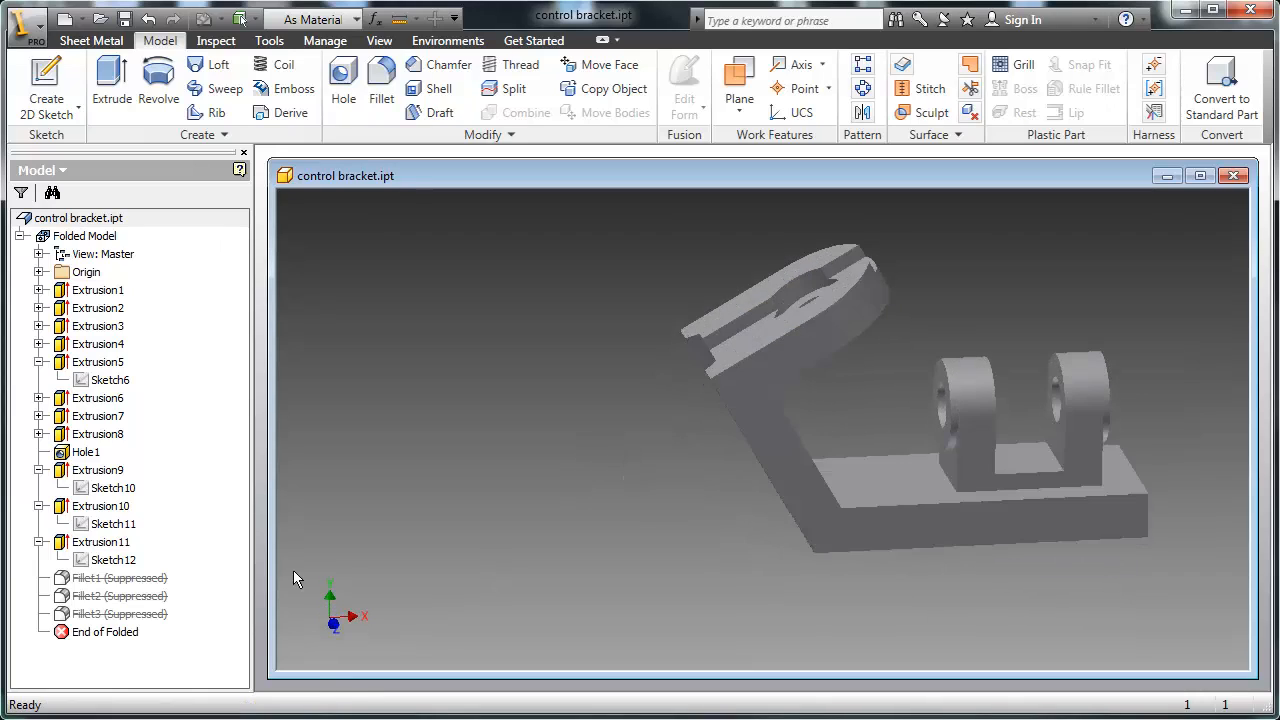
right_click(90, 582)
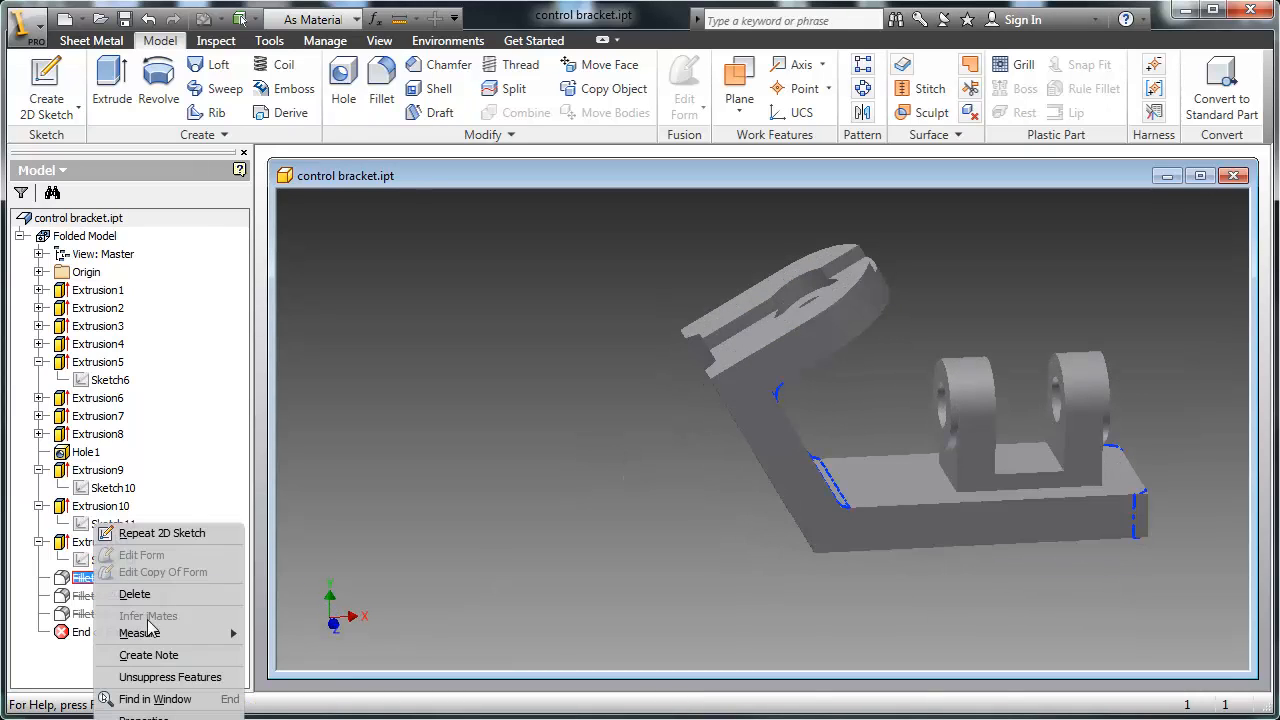
click(180, 676)
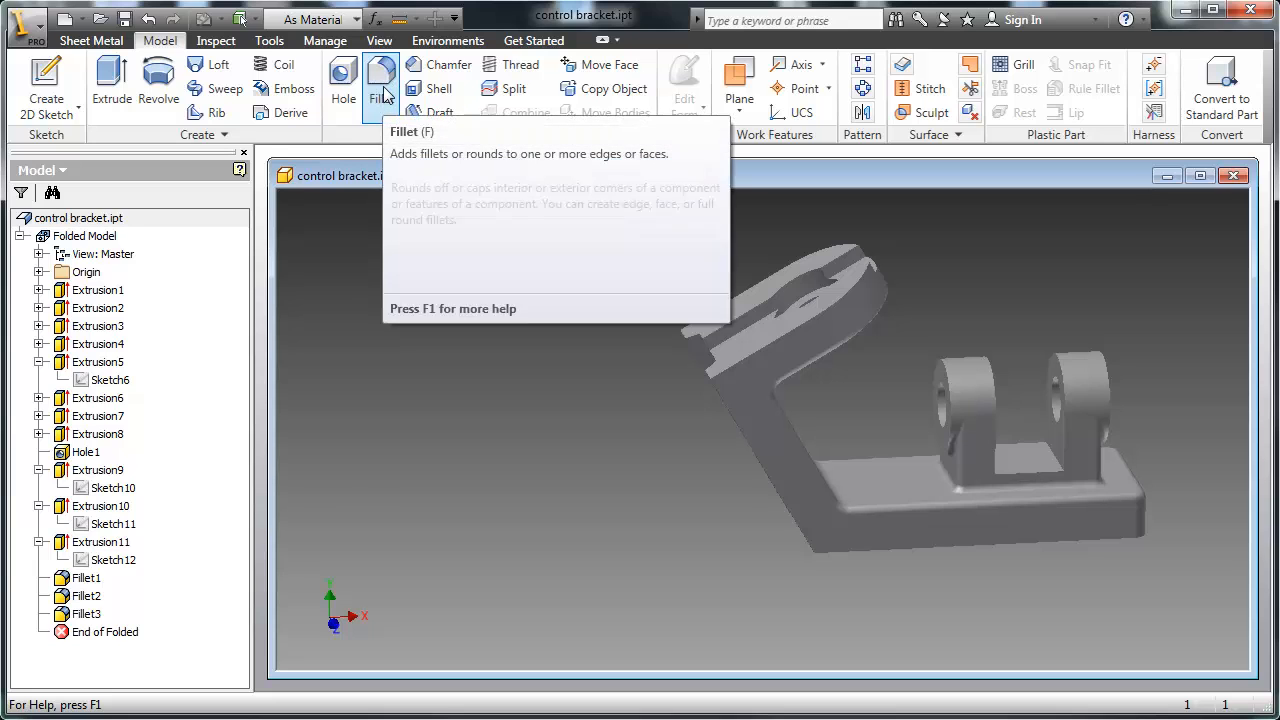
shift+middle_drag(975, 543, 830, 500)
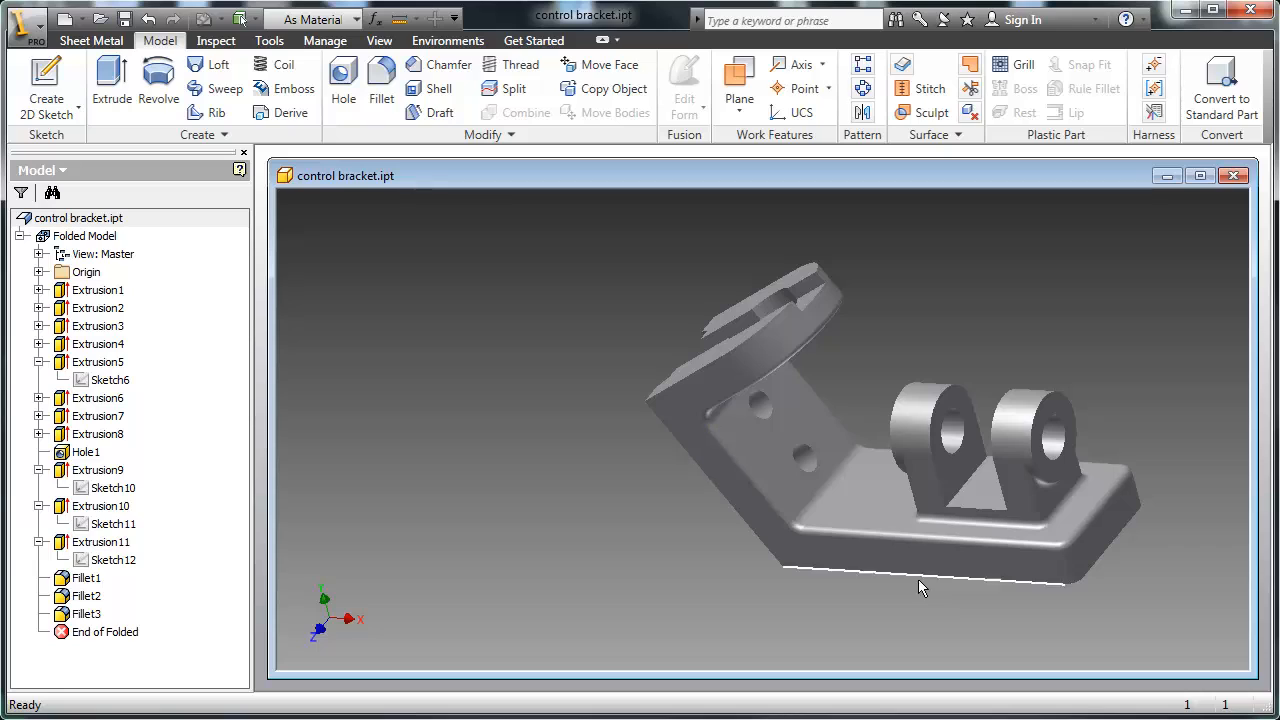